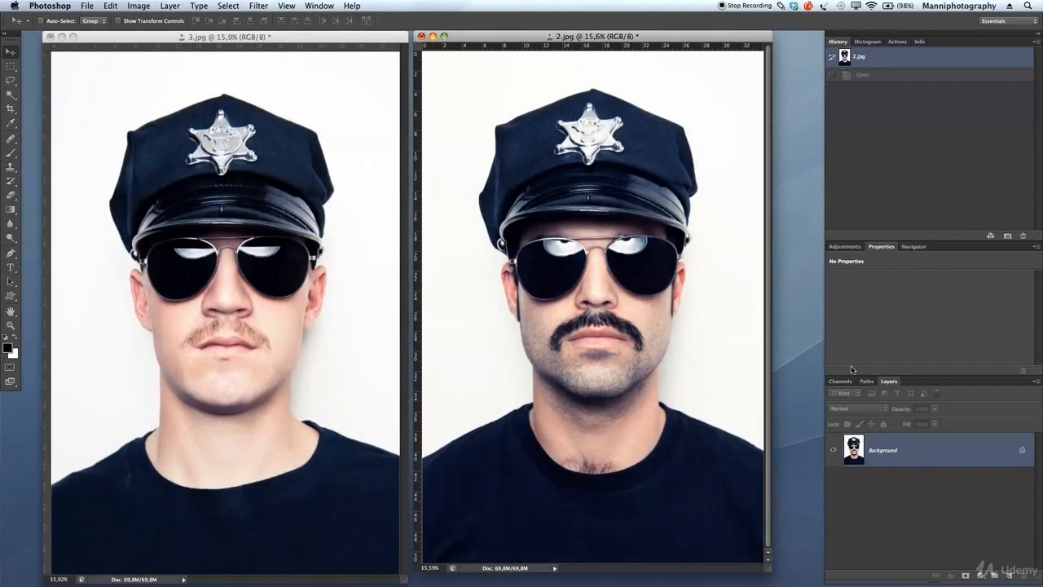
Step: Copy the dark-moustache portrait from 2.jpg into 3.jpg as a new layer, close 2.jpg, and show 3.jpg full screen
{"action": "left_click_drag", "start_coordinate": [891, 450], "coordinate": [242, 281]}
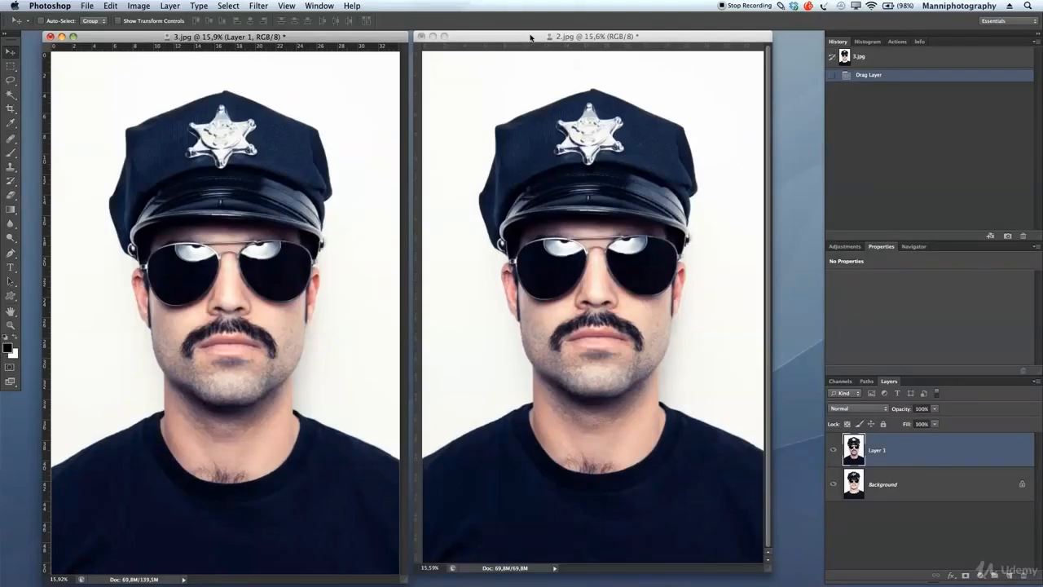
{"action": "left_click", "coordinate": [527, 36]}
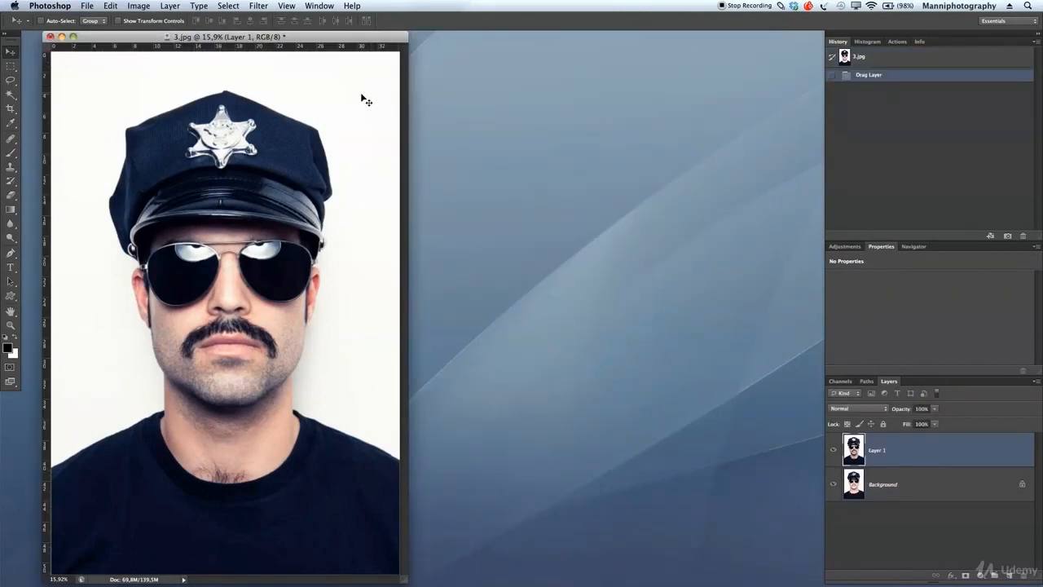
{"action": "key", "text": "f"}
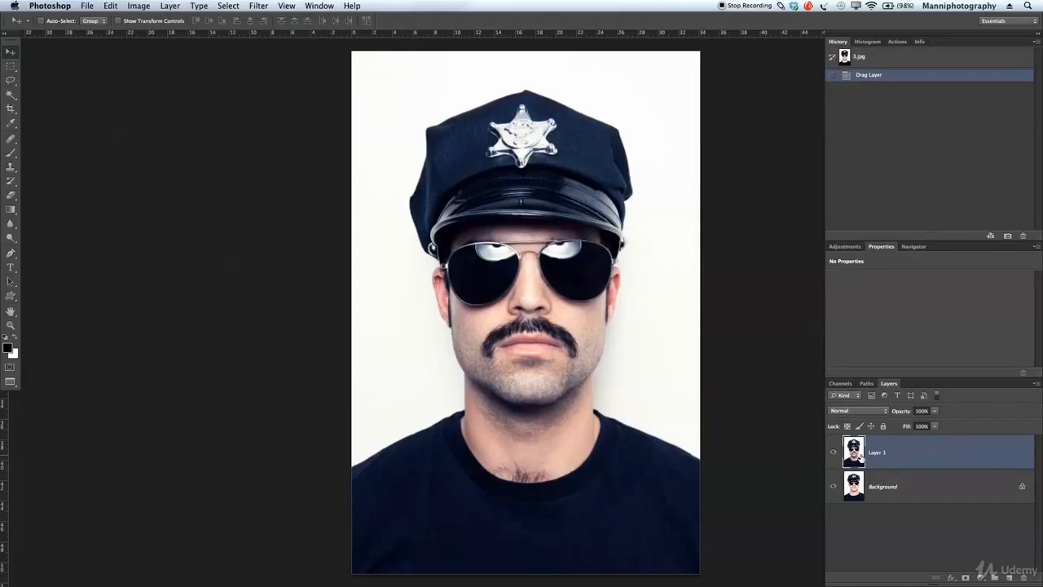
Step: Rename the copied portrait layer as Layer 2 and convert the Background into a regular layer named Layer 1
{"action": "double_click", "coordinate": [876, 453]}
{"action": "type", "text": "Layer 2"}
{"action": "left_click", "coordinate": [890, 492]}
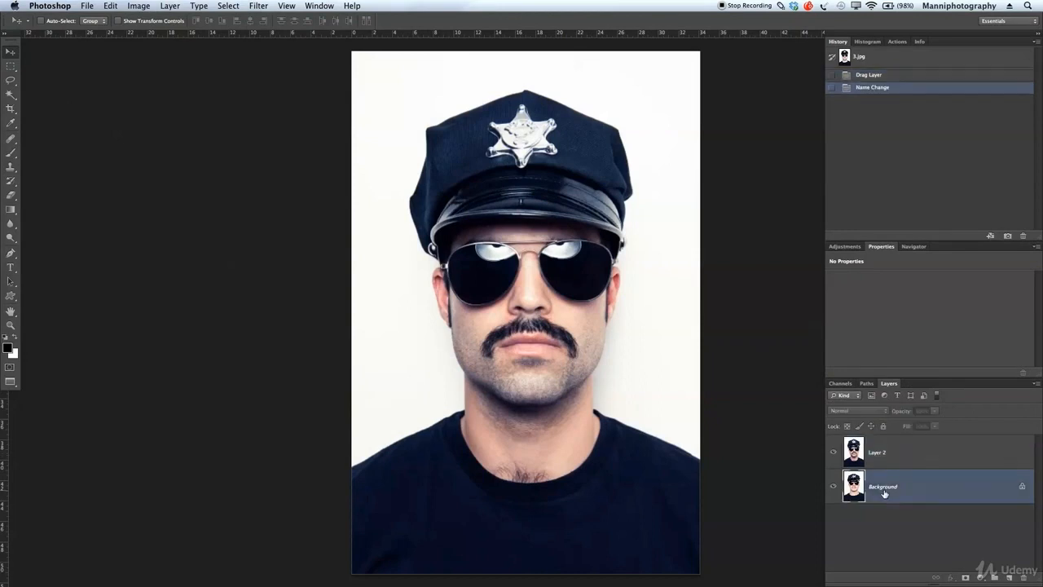
{"action": "double_click", "coordinate": [886, 487]}
{"action": "left_click", "coordinate": [341, 120]}
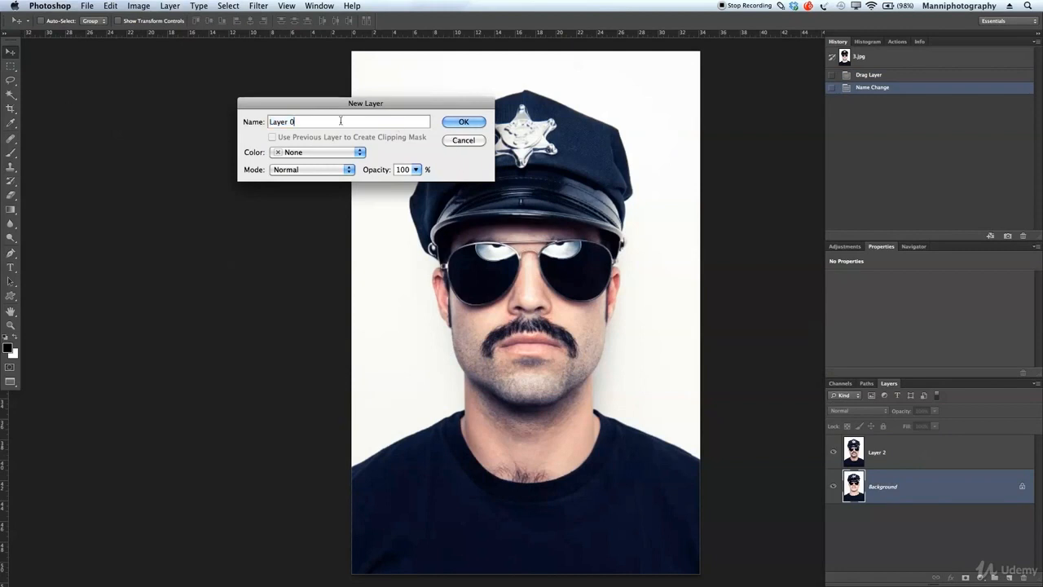
{"action": "left_click", "coordinate": [464, 123]}
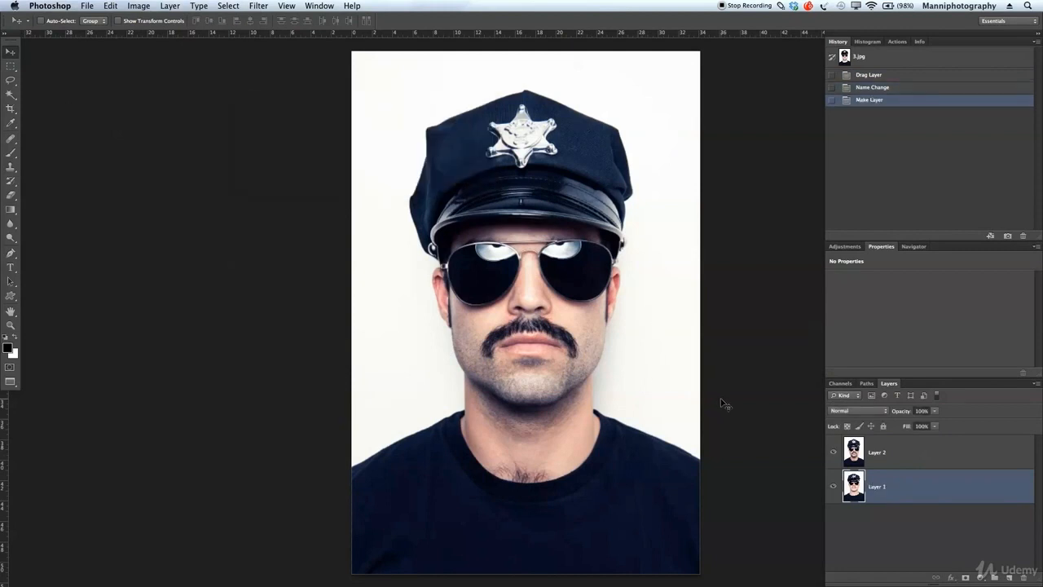
Step: Lower Layer 2's opacity to 25% and move it so its moustache lines up with the mouth on Layer 1
{"action": "left_click", "coordinate": [886, 455]}
{"action": "left_click_drag", "start_coordinate": [901, 416], "coordinate": [856, 412]}
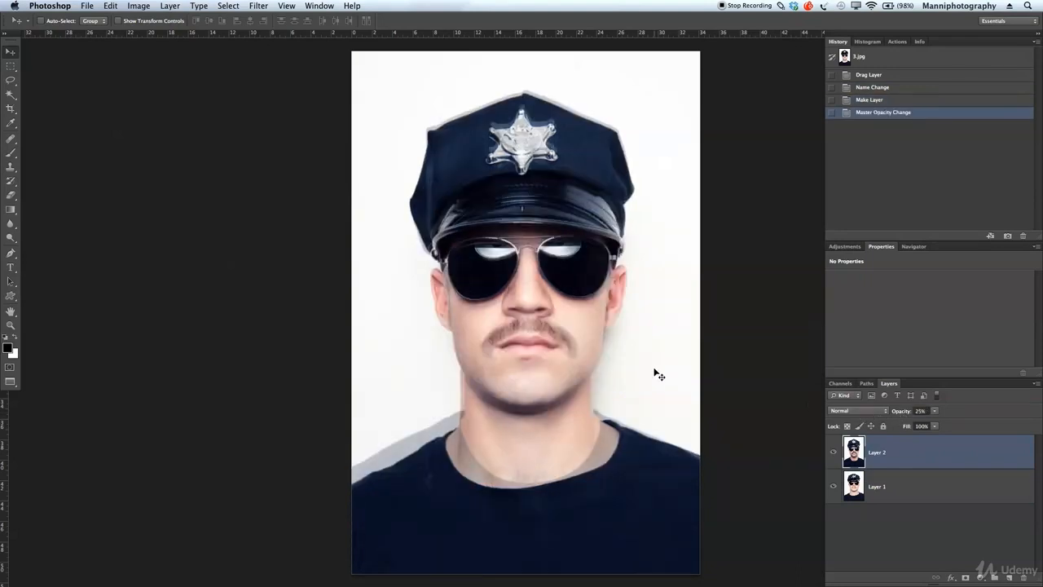
{"action": "key", "text": "z"}
{"action": "left_click_drag", "start_coordinate": [540, 339], "coordinate": [605, 383]}
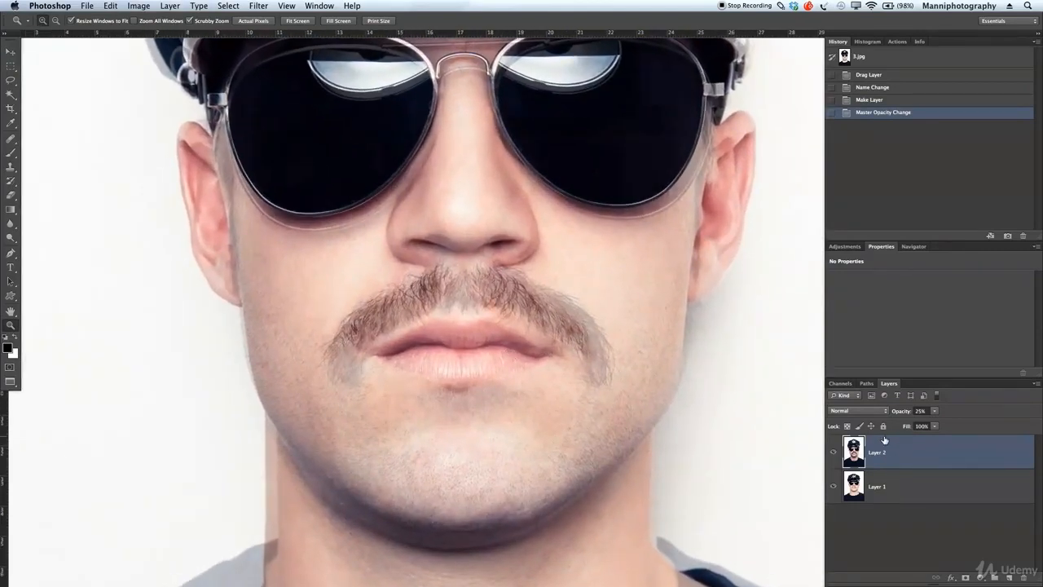
{"action": "key", "text": "v"}
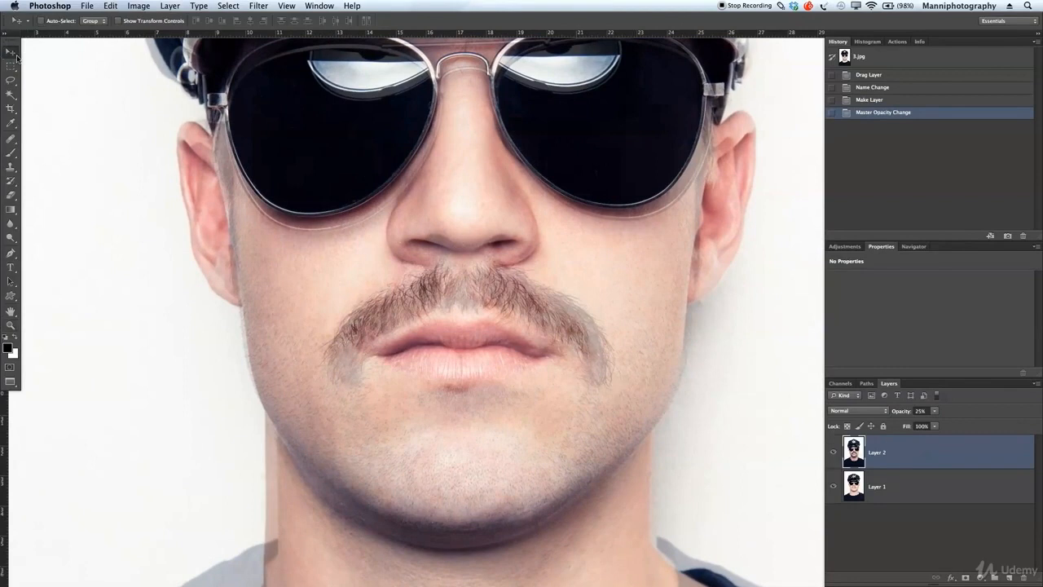
{"action": "mouse_move", "coordinate": [551, 325]}
{"action": "left_mouse_down"}
{"action": "mouse_move", "coordinate": [518, 330]}
{"action": "mouse_move", "coordinate": [536, 337]}
{"action": "left_mouse_up"}
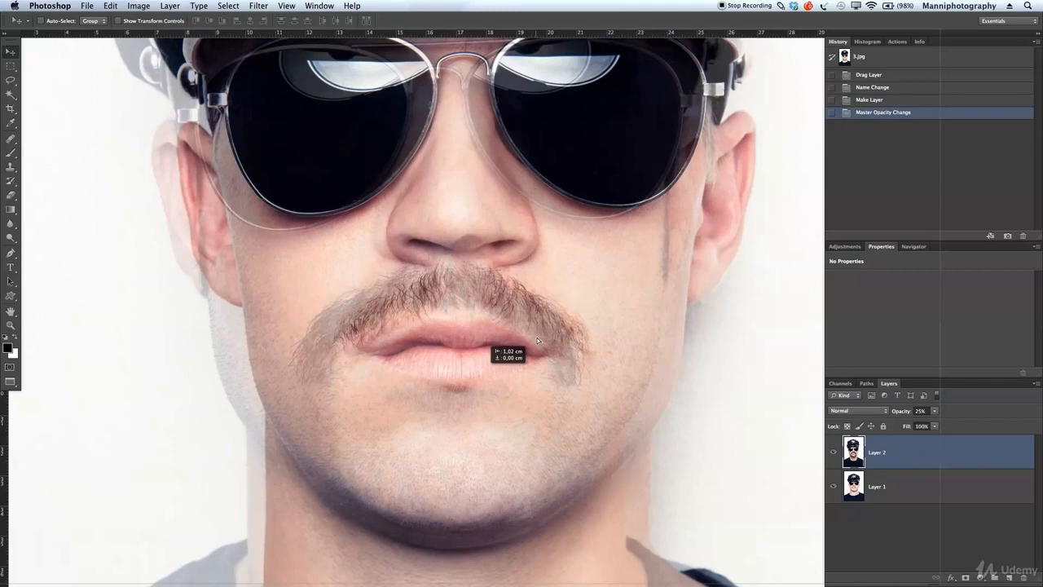
{"action": "left_click_drag", "start_coordinate": [537, 340], "coordinate": [533, 363]}
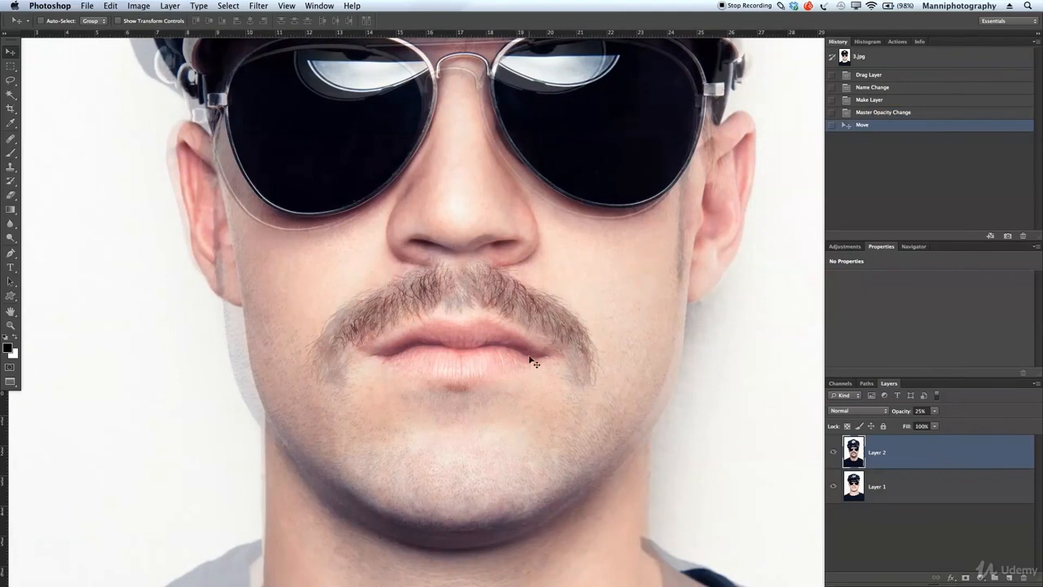
Step: Set Layer 2's opacity to 99%
{"action": "left_click", "coordinate": [918, 411]}
{"action": "type", "text": "99"}
{"action": "key", "text": "Return"}
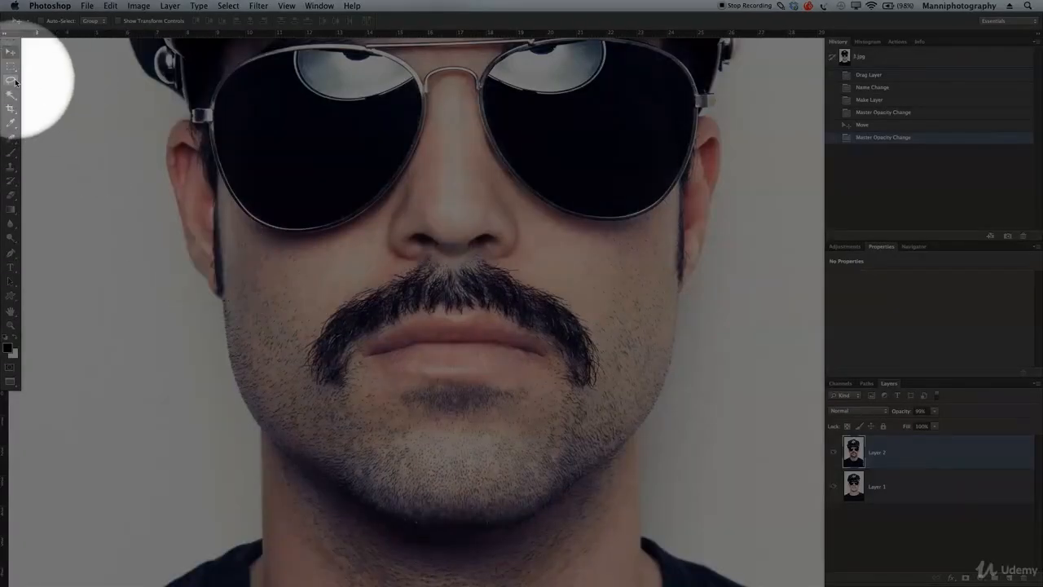
Step: Lasso loosely around the moustache on Layer 2 and add a layer mask from that selection
{"action": "left_click", "coordinate": [9, 80]}
{"action": "left_click", "coordinate": [58, 79]}
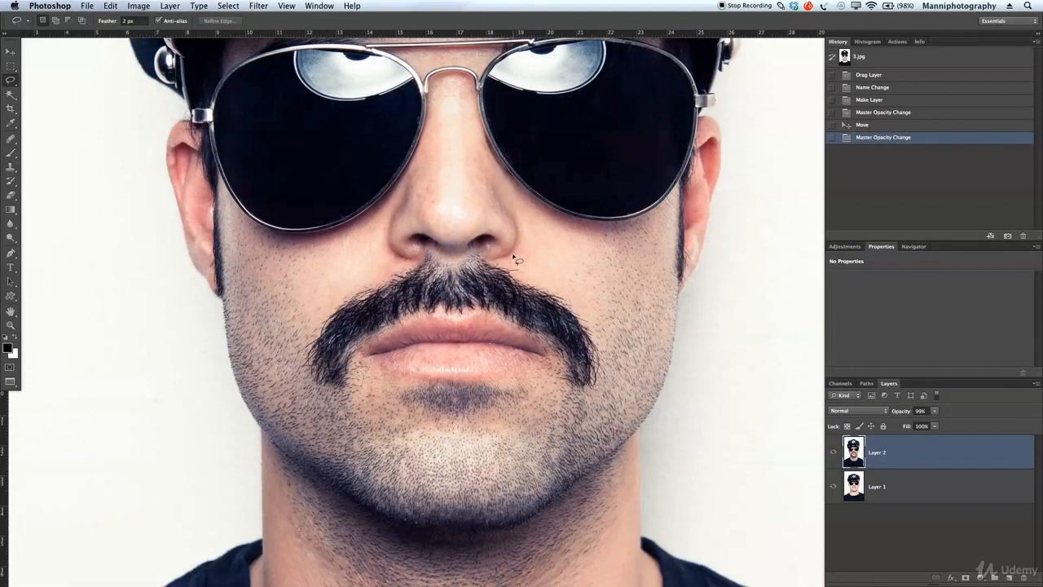
{"action": "mouse_move", "coordinate": [390, 267]}
{"action": "left_mouse_down"}
{"action": "mouse_move", "coordinate": [323, 307]}
{"action": "mouse_move", "coordinate": [301, 379]}
{"action": "left_mouse_up"}
{"action": "mouse_move", "coordinate": [627, 389]}
{"action": "left_mouse_down"}
{"action": "mouse_move", "coordinate": [624, 357]}
{"action": "mouse_move", "coordinate": [539, 258]}
{"action": "mouse_move", "coordinate": [445, 251]}
{"action": "left_mouse_up"}
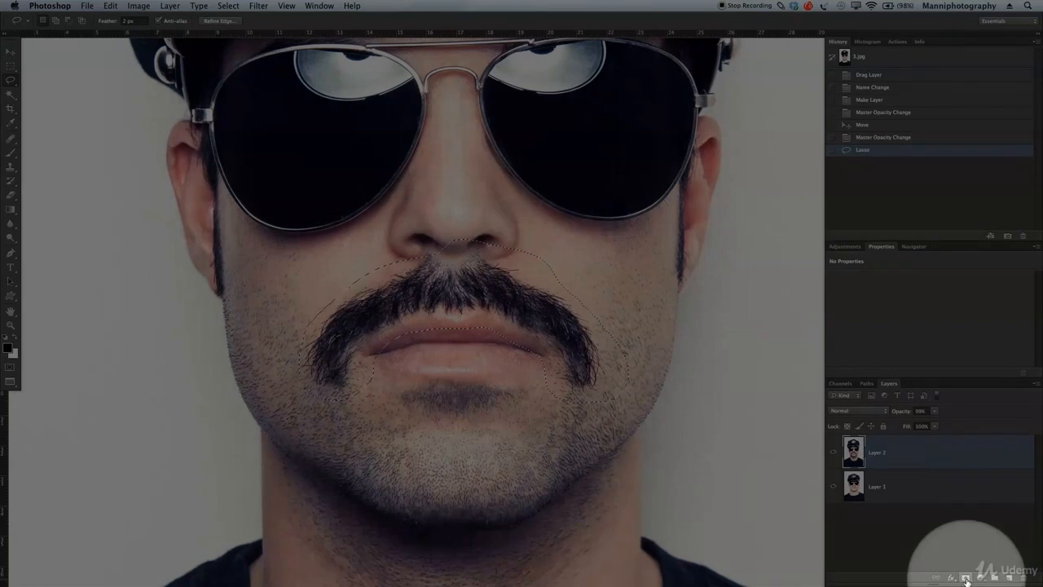
{"action": "left_click", "coordinate": [966, 578]}
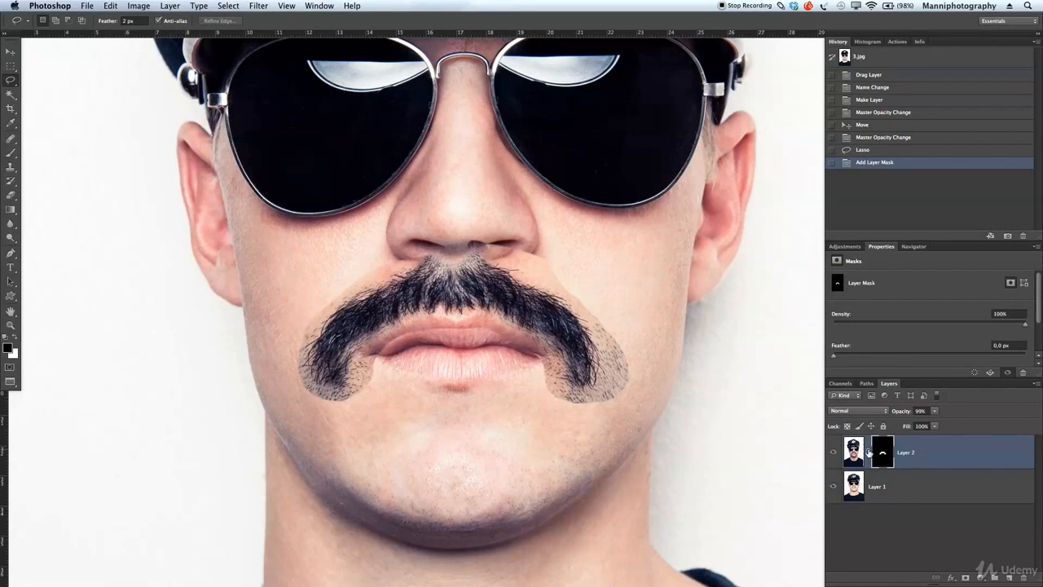
Step: Move the masked moustache slightly down and to the right, closer to the centre of the upper lip
{"action": "key", "text": "z"}
{"action": "left_click_drag", "start_coordinate": [477, 391], "coordinate": [510, 391]}
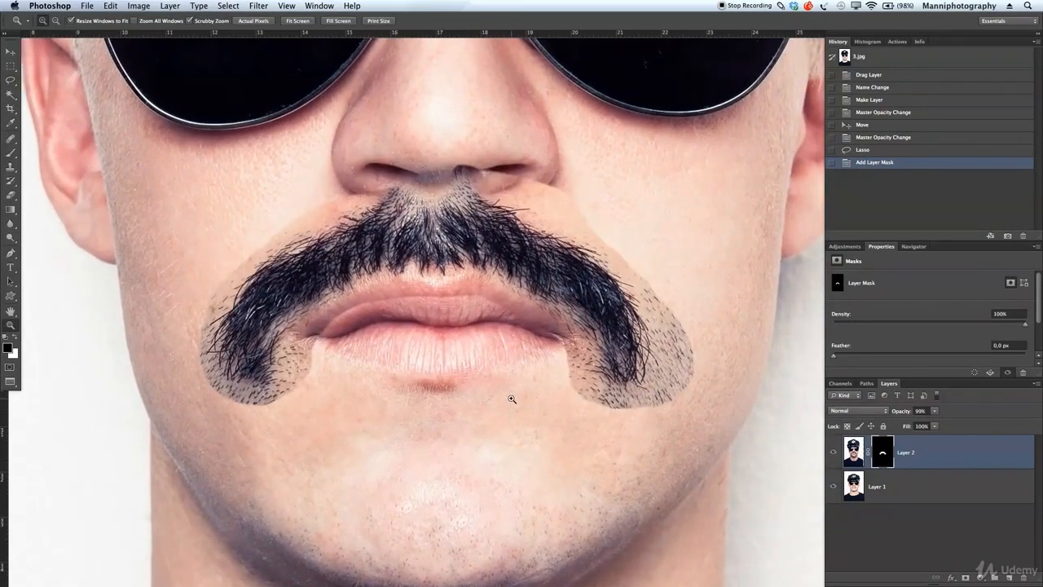
{"action": "key", "text": "v"}
{"action": "mouse_move", "coordinate": [448, 275]}
{"action": "left_mouse_down"}
{"action": "mouse_move", "coordinate": [455, 323]}
{"action": "mouse_move", "coordinate": [454, 275]}
{"action": "mouse_move", "coordinate": [453, 285]}
{"action": "left_mouse_up"}
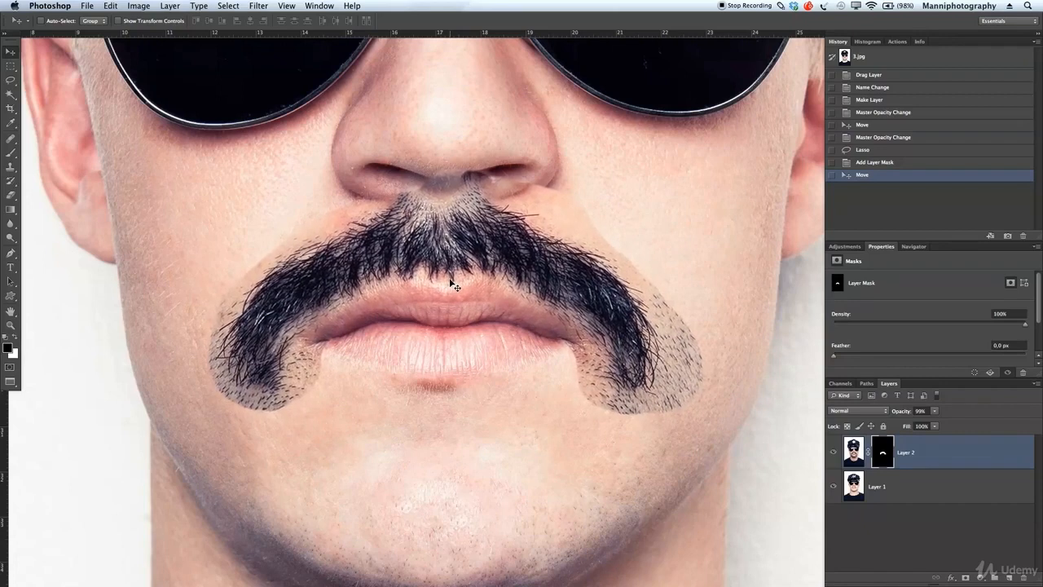
{"action": "key", "text": "super+t"}
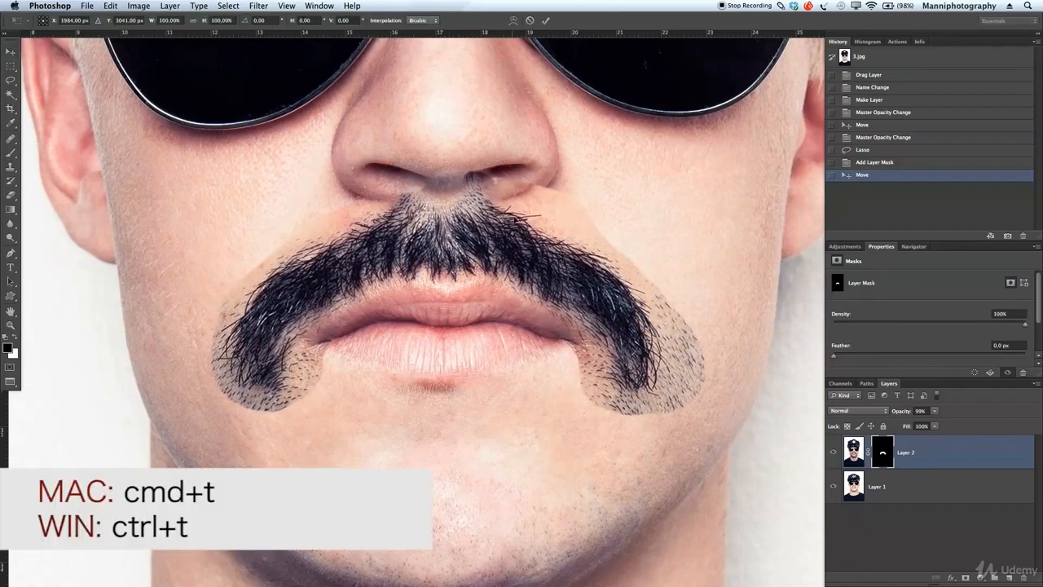
{"action": "left_click_drag", "start_coordinate": [515, 99], "coordinate": [517, 110]}
{"action": "key", "text": "Escape"}
Step: Rotate the moustache layer about 0.7° clockwise with Free Transform
{"action": "key", "text": "z"}
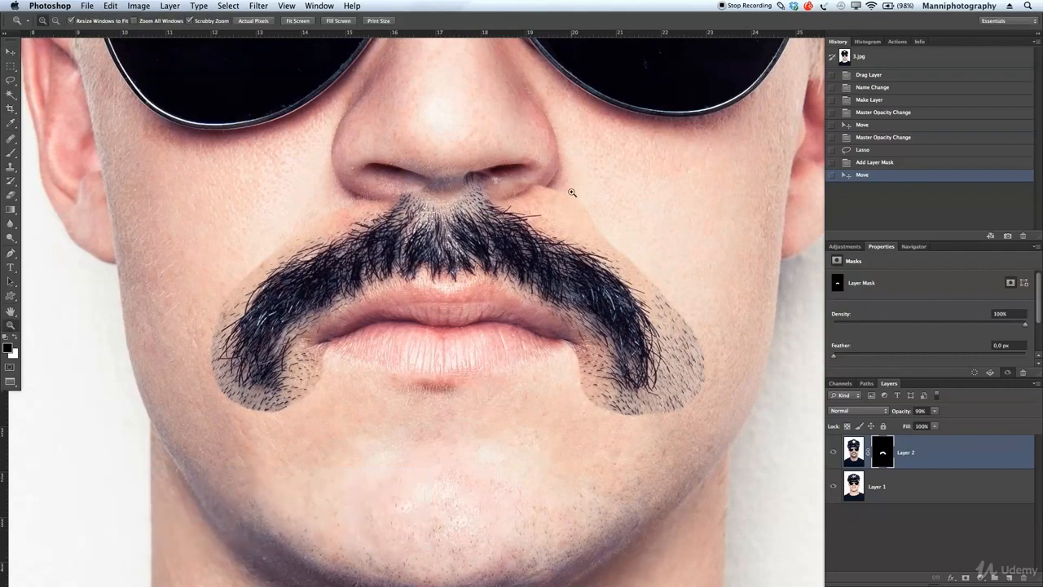
{"action": "left_click_drag", "start_coordinate": [574, 192], "coordinate": [505, 193]}
{"action": "left_click_drag", "start_coordinate": [587, 183], "coordinate": [537, 301]}
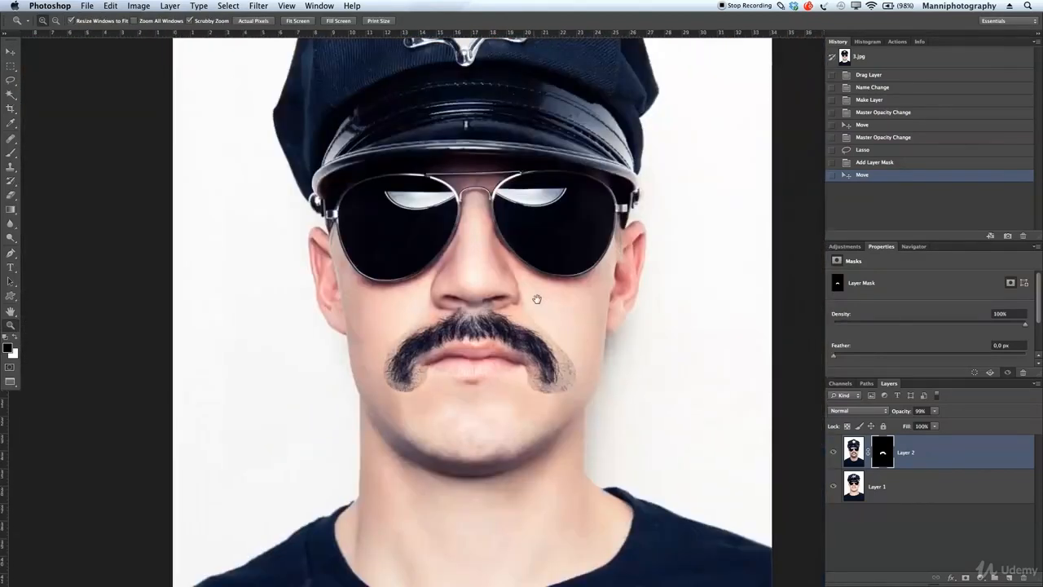
{"action": "key", "text": "super+0"}
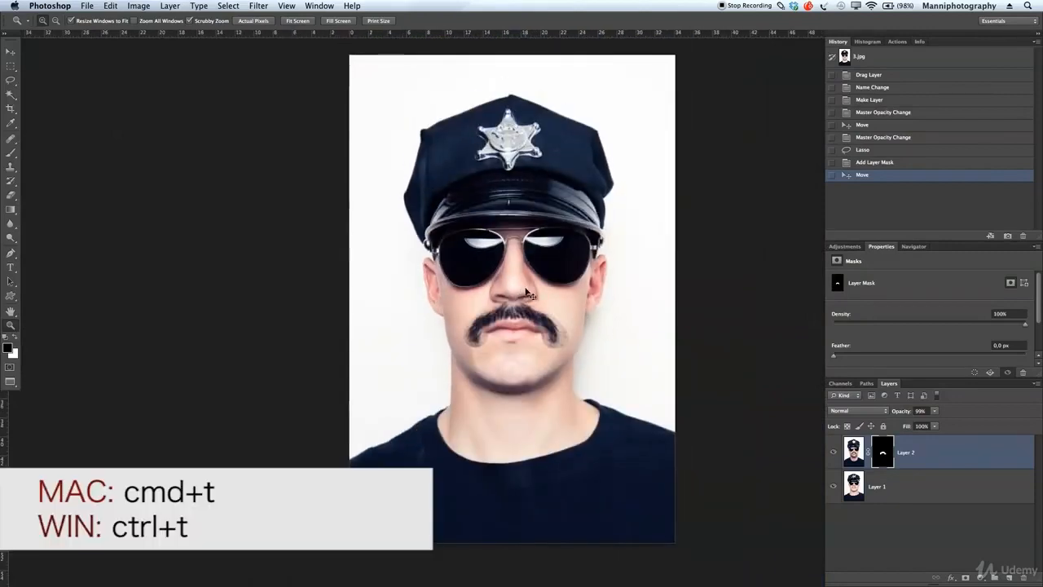
{"action": "key", "text": "super+t"}
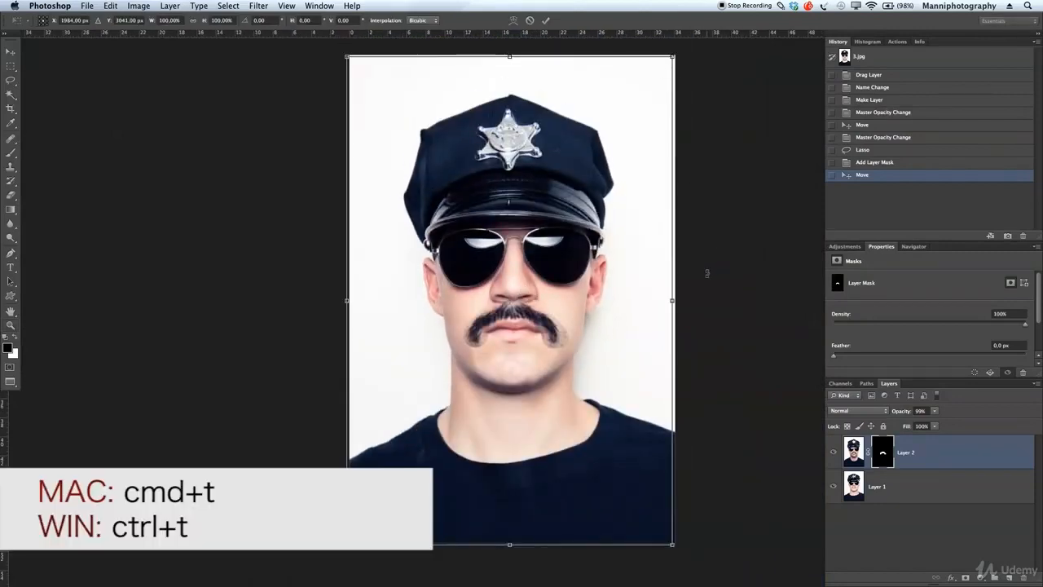
{"action": "left_click_drag", "start_coordinate": [708, 264], "coordinate": [709, 269]}
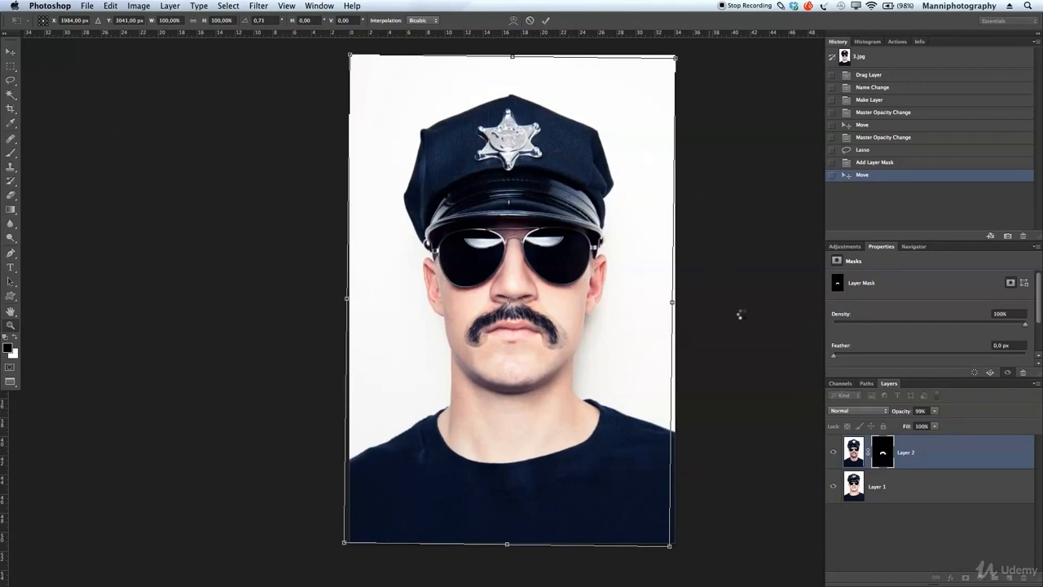
{"action": "key", "text": "Return"}
Step: Fine-tune the rotated moustache's position above the lips and set Layer 2's opacity to 100%
{"action": "key", "text": "z"}
{"action": "left_click_drag", "start_coordinate": [548, 329], "coordinate": [674, 329]}
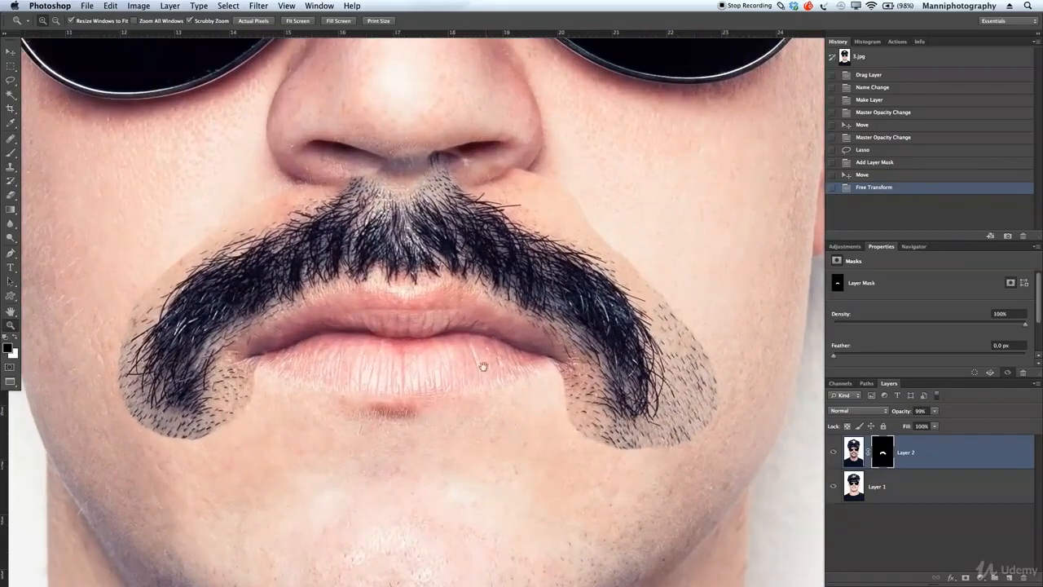
{"action": "left_click_drag", "start_coordinate": [477, 366], "coordinate": [502, 372]}
{"action": "key", "text": "v"}
{"action": "left_click_drag", "start_coordinate": [451, 282], "coordinate": [444, 277]}
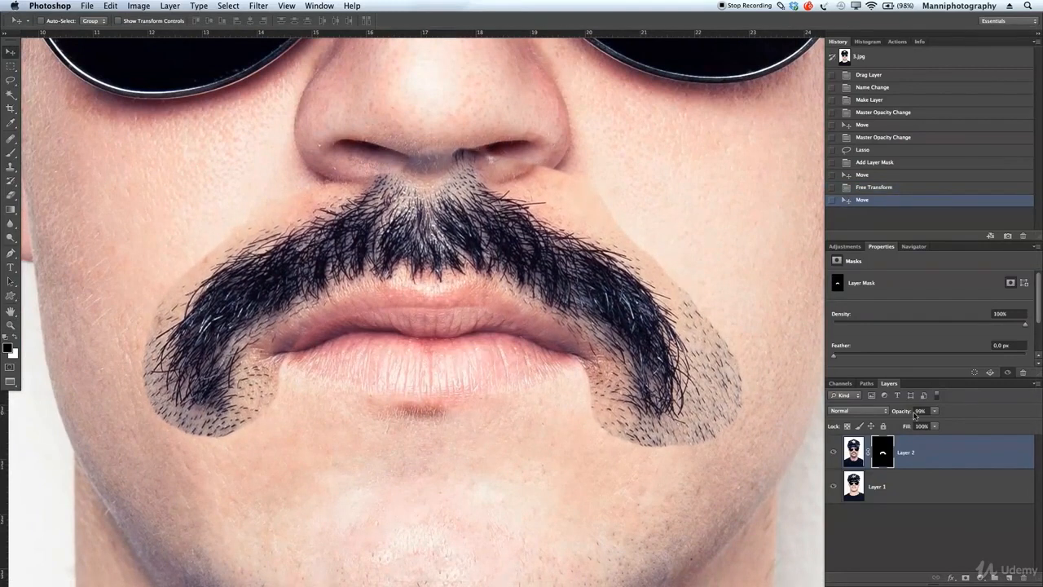
{"action": "left_click_drag", "start_coordinate": [906, 415], "coordinate": [879, 412]}
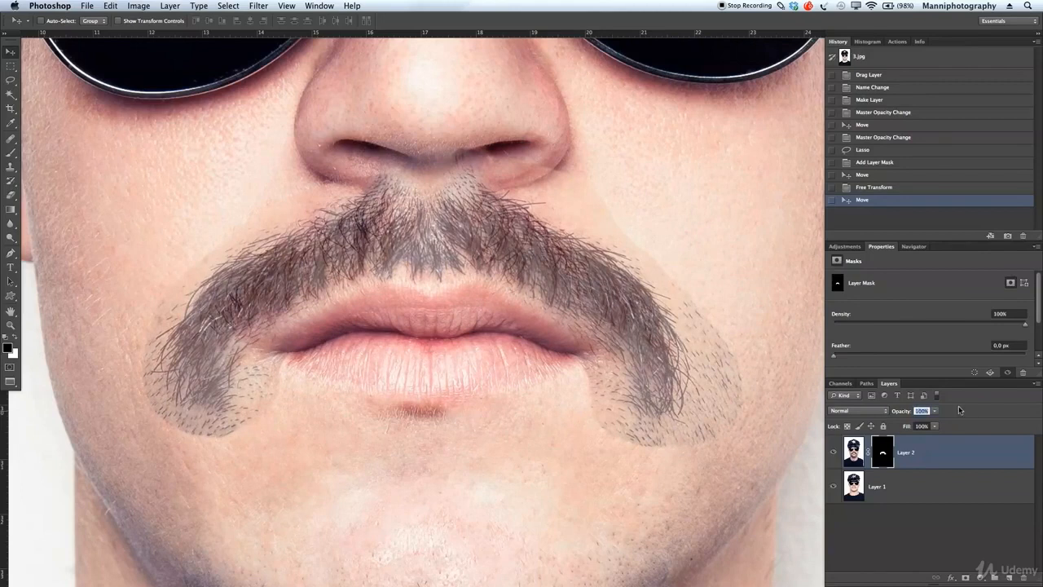
{"action": "key", "text": "Return"}
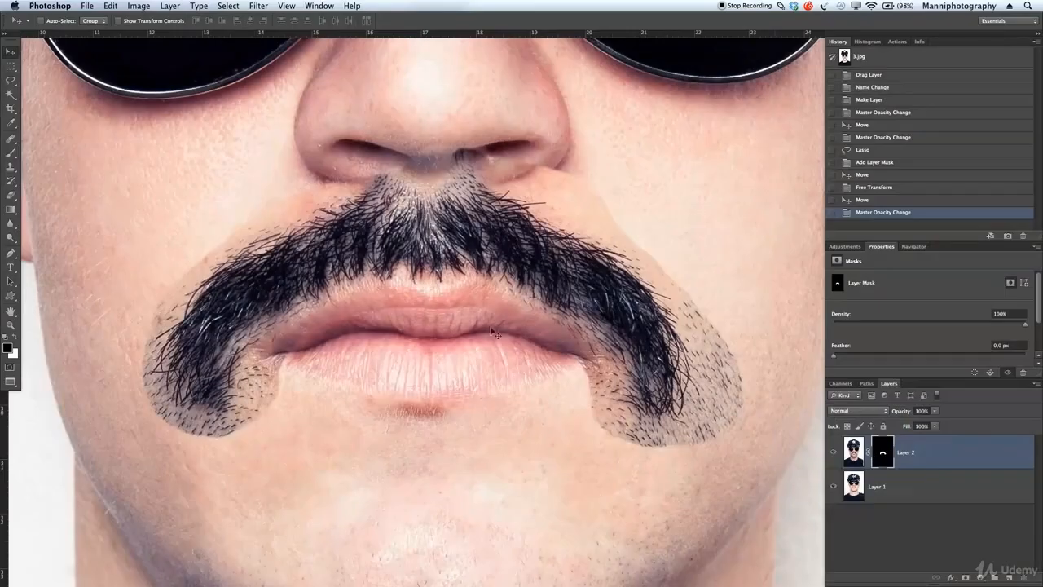
Step: Paint white on Layer 2's mask with a brush of about 90 px, revealing extra stubble beside the left mouth corner
{"action": "left_click", "coordinate": [11, 153]}
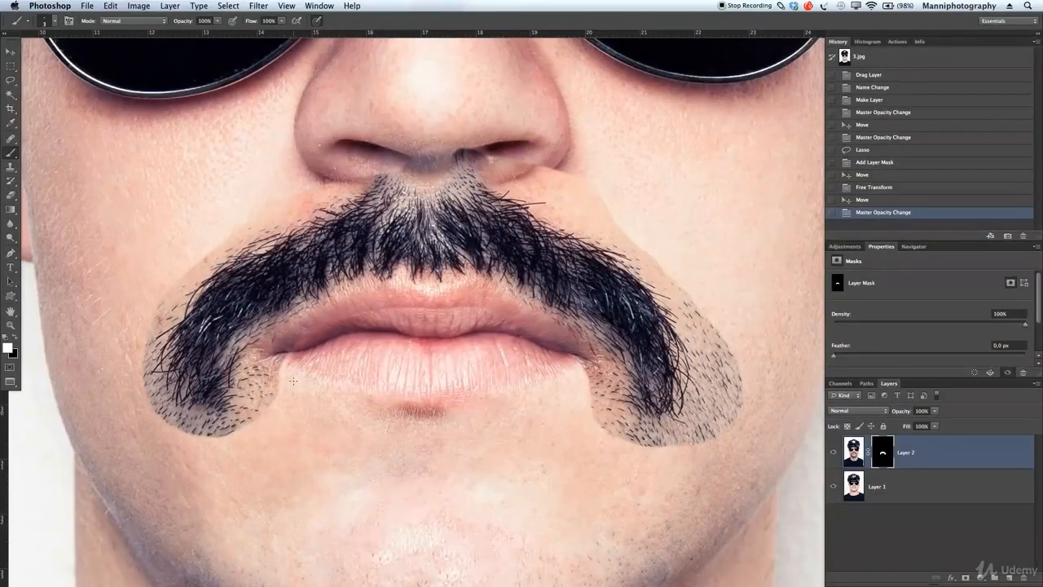
{"action": "key", "text": "bracketright"}
{"action": "key", "text": "bracketright"}
{"action": "key", "text": "bracketright"}
{"action": "key", "text": "bracketright"}
{"action": "key", "text": "bracketright"}
{"action": "key", "text": "bracketright"}
{"action": "key", "text": "bracketright"}
{"action": "key", "text": "bracketright"}
{"action": "mouse_move", "coordinate": [364, 400]}
{"action": "left_mouse_down"}
{"action": "mouse_move", "coordinate": [401, 400]}
{"action": "mouse_move", "coordinate": [393, 344]}
{"action": "mouse_move", "coordinate": [400, 524]}
{"action": "mouse_move", "coordinate": [403, 434]}
{"action": "mouse_move", "coordinate": [384, 384]}
{"action": "left_mouse_up"}
{"action": "key", "text": "["}
{"action": "key", "text": "["}
{"action": "key", "text": "["}
{"action": "left_click_drag", "start_coordinate": [295, 369], "coordinate": [286, 379]}
{"action": "key", "text": "x"}
{"action": "key", "text": "x"}
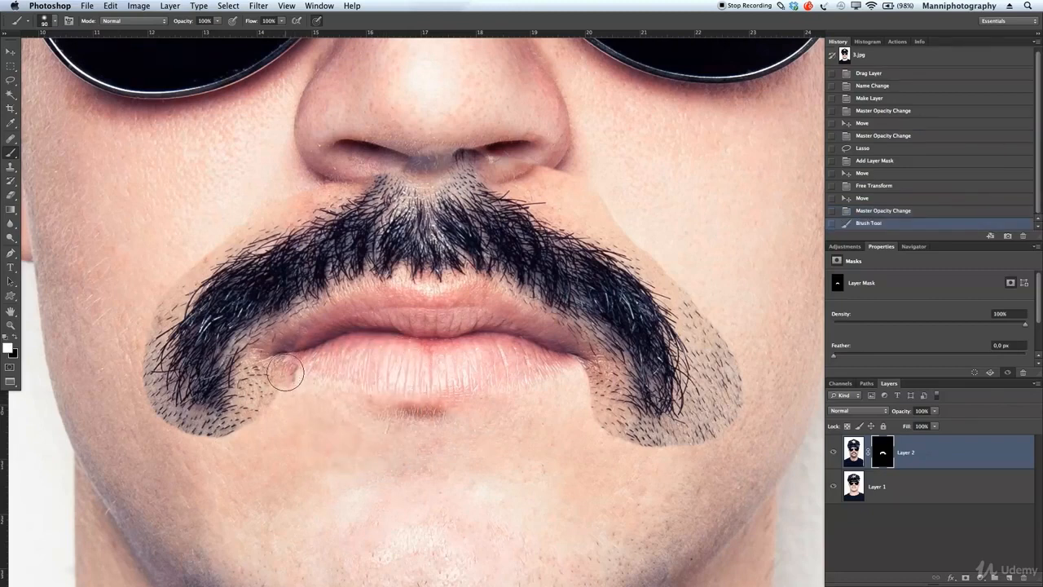
Step: Paint black on Layer 2's mask to hide the stubble and skin patches around the mouth corners
{"action": "key", "text": "x"}
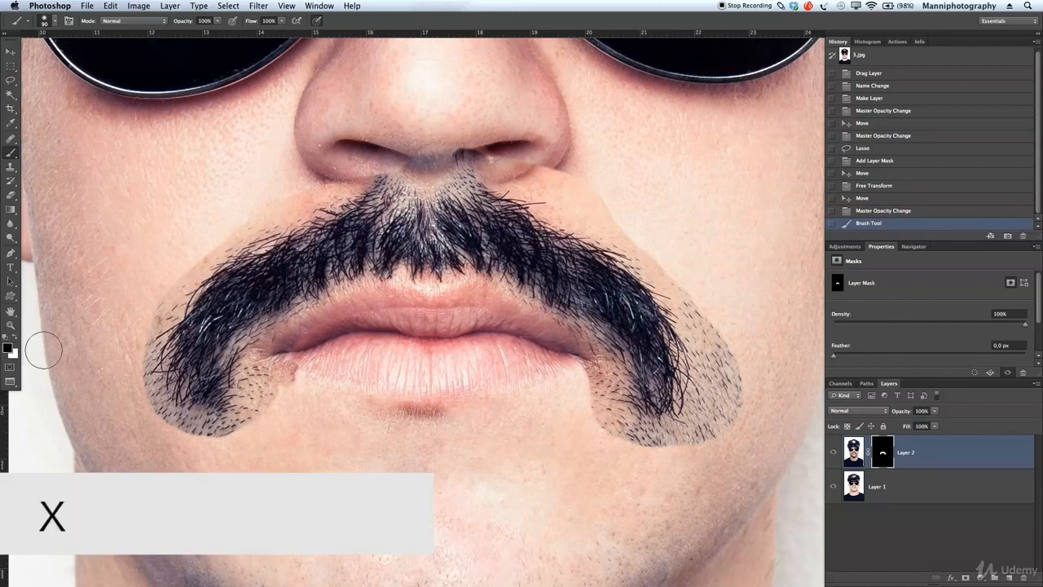
{"action": "left_click_drag", "start_coordinate": [278, 367], "coordinate": [271, 376]}
{"action": "mouse_move", "coordinate": [266, 372]}
{"action": "left_mouse_down"}
{"action": "mouse_move", "coordinate": [339, 316]}
{"action": "mouse_move", "coordinate": [425, 316]}
{"action": "mouse_move", "coordinate": [441, 297]}
{"action": "mouse_move", "coordinate": [433, 307]}
{"action": "mouse_move", "coordinate": [473, 294]}
{"action": "mouse_move", "coordinate": [457, 304]}
{"action": "mouse_move", "coordinate": [510, 308]}
{"action": "mouse_move", "coordinate": [547, 359]}
{"action": "left_mouse_up"}
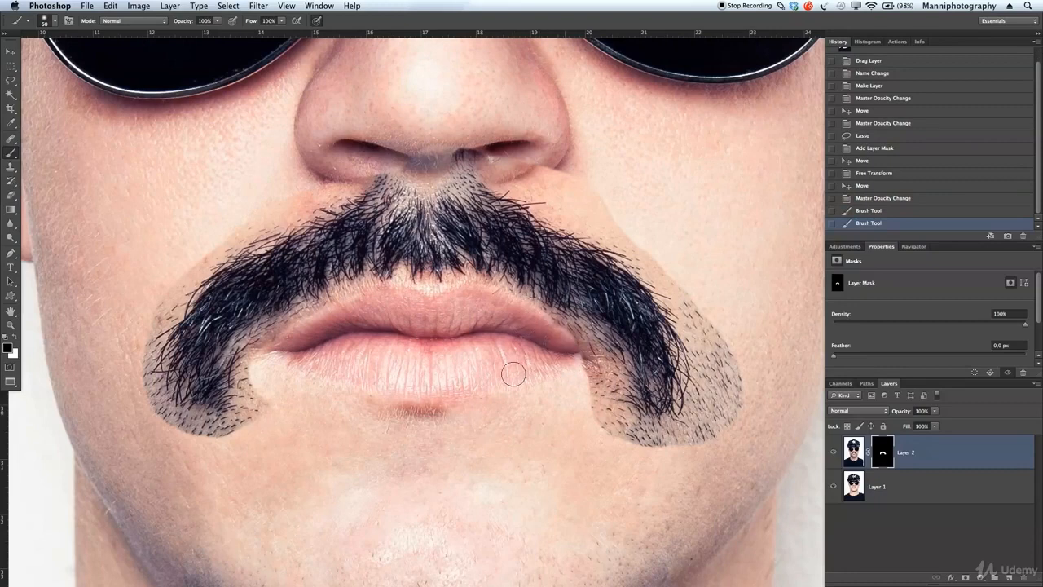
Step: Set the brush to about 154 px with 2% hardness and 80% opacity for retouching the moustache mask
{"action": "left_click_drag", "start_coordinate": [423, 389], "coordinate": [443, 355]}
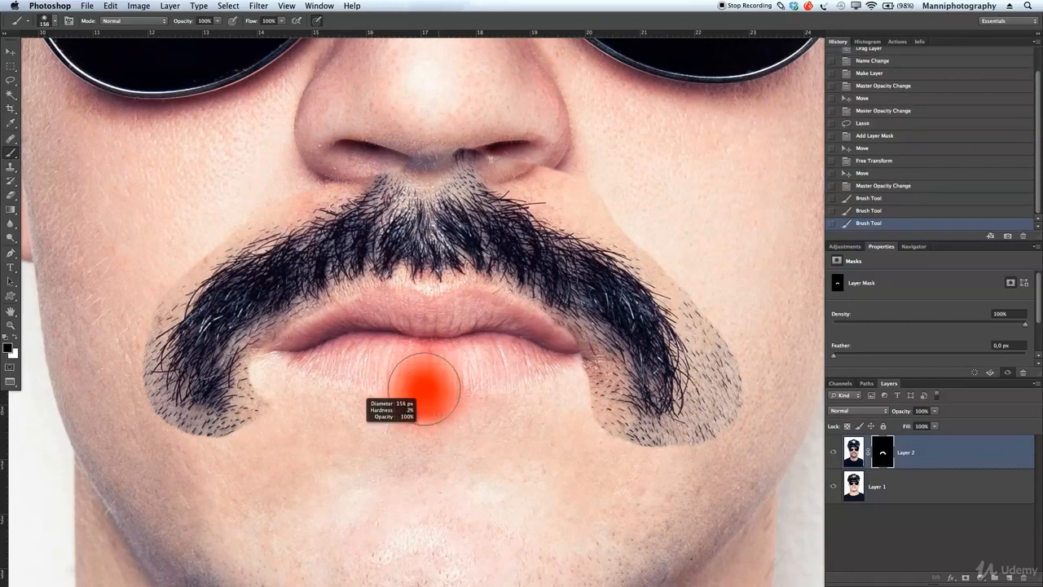
{"action": "key", "text": "z"}
{"action": "left_click", "coordinate": [392, 336]}
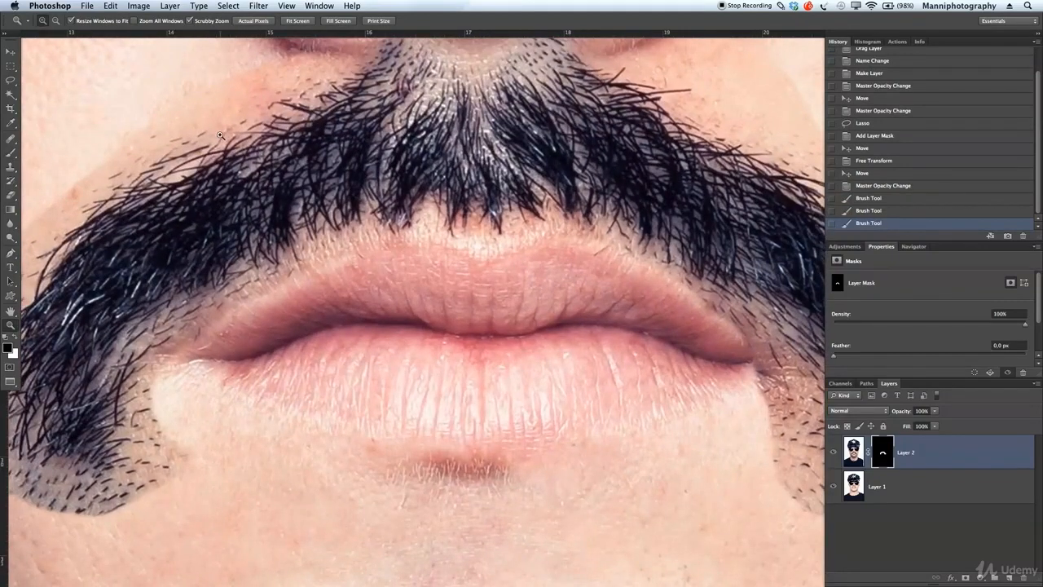
{"action": "key", "text": "b"}
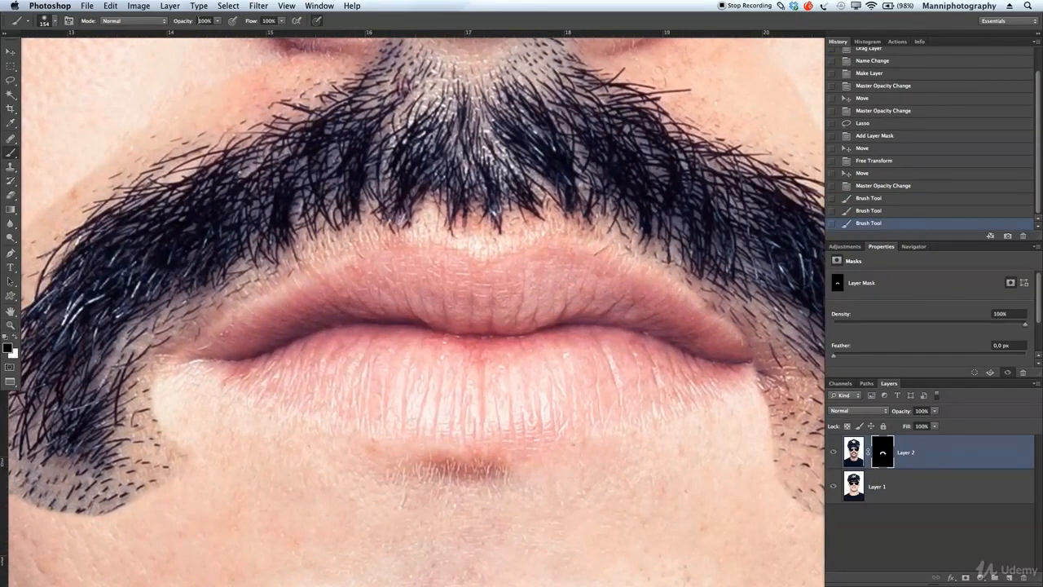
{"action": "key", "text": "8"}
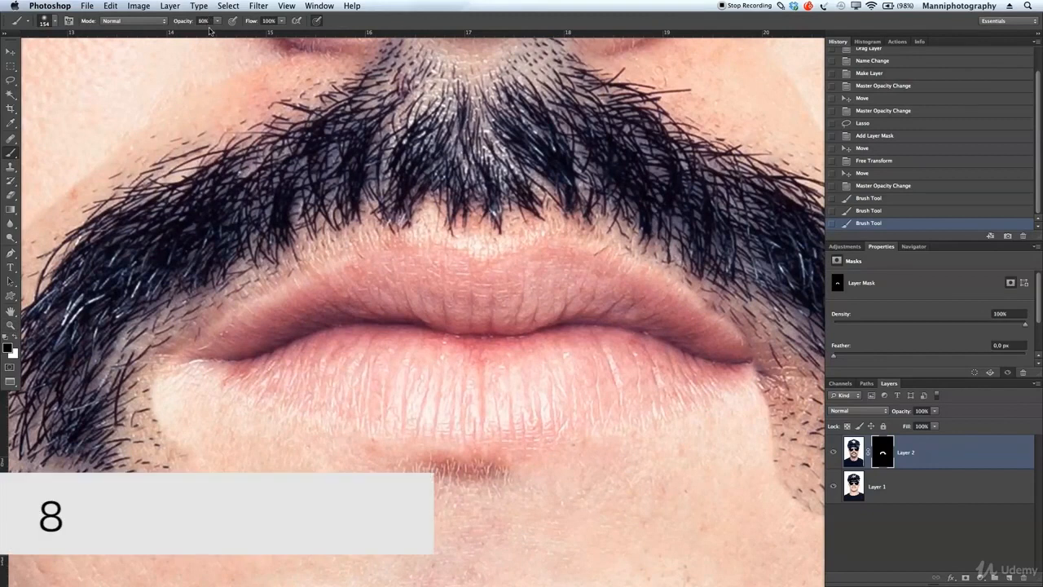
Step: Paint black on Layer 2's mask along the upper lip line with a brush of about 70 to 90 px at 80% opacity
{"action": "key", "text": "bracketleft"}
{"action": "key", "text": "bracketleft"}
{"action": "key", "text": "bracketleft"}
{"action": "key", "text": "bracketleft"}
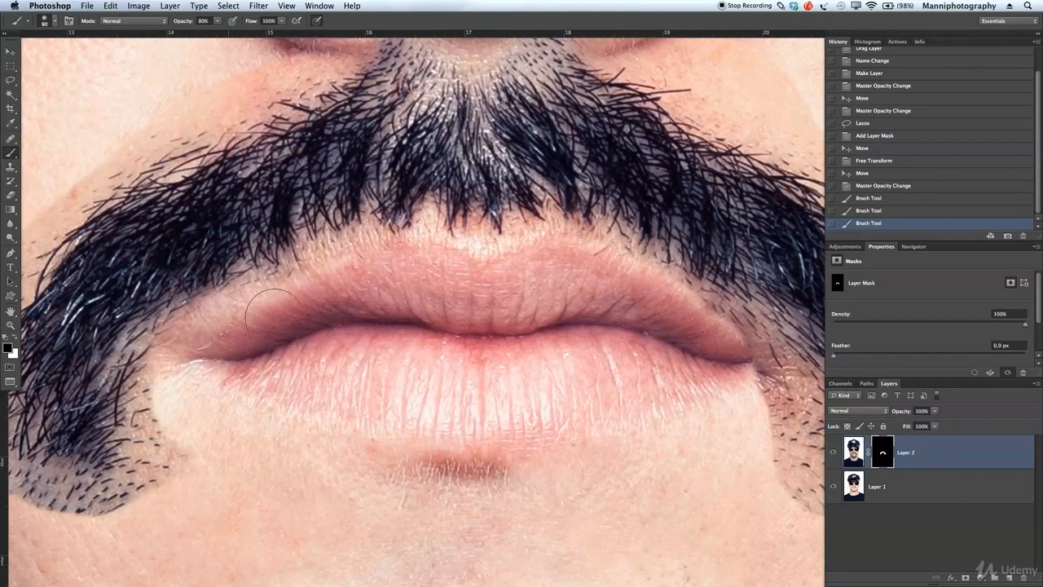
{"action": "mouse_move", "coordinate": [397, 284]}
{"action": "left_mouse_down"}
{"action": "mouse_move", "coordinate": [434, 303]}
{"action": "mouse_move", "coordinate": [426, 313]}
{"action": "mouse_move", "coordinate": [427, 298]}
{"action": "mouse_move", "coordinate": [460, 298]}
{"action": "left_mouse_up"}
{"action": "key", "text": "bracketleft"}
{"action": "key", "text": "bracketleft"}
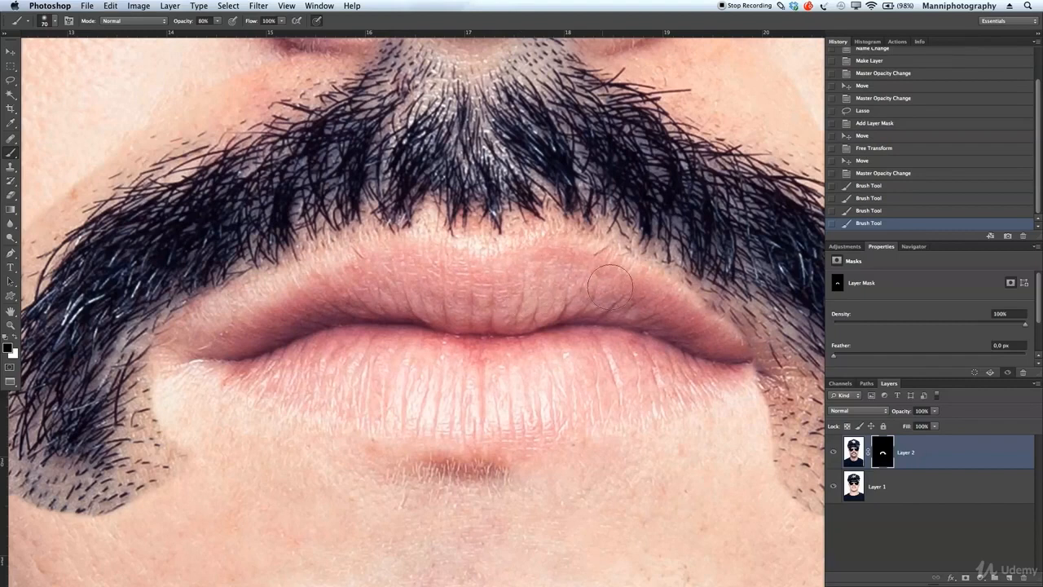
{"action": "left_click_drag", "start_coordinate": [644, 333], "coordinate": [650, 346]}
Step: Paint black on the mask over the stubble between the right mouth corner and the moustache's right end, using the 70 px brush
{"action": "mouse_move", "coordinate": [629, 301]}
{"action": "left_mouse_down"}
{"action": "mouse_move", "coordinate": [617, 325]}
{"action": "mouse_move", "coordinate": [462, 298]}
{"action": "mouse_move", "coordinate": [455, 273]}
{"action": "left_mouse_up"}
{"action": "left_click_drag", "start_coordinate": [550, 310], "coordinate": [500, 309]}
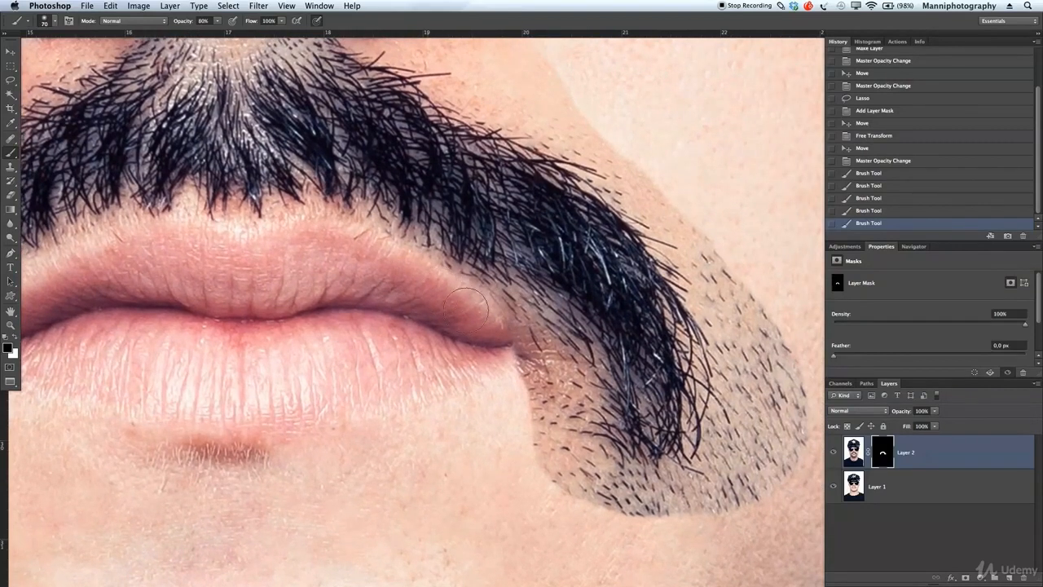
{"action": "mouse_move", "coordinate": [472, 312]}
{"action": "left_mouse_down"}
{"action": "mouse_move", "coordinate": [531, 363]}
{"action": "mouse_move", "coordinate": [526, 351]}
{"action": "mouse_move", "coordinate": [542, 434]}
{"action": "mouse_move", "coordinate": [560, 451]}
{"action": "mouse_move", "coordinate": [555, 391]}
{"action": "mouse_move", "coordinate": [563, 396]}
{"action": "mouse_move", "coordinate": [551, 376]}
{"action": "mouse_move", "coordinate": [535, 364]}
{"action": "mouse_move", "coordinate": [572, 476]}
{"action": "mouse_move", "coordinate": [645, 507]}
{"action": "left_mouse_up"}
Step: Set the brush opacity to 100% and mask out the remaining stubble inside and below the moustache's right end with progressively smaller brushes
{"action": "left_click_drag", "start_coordinate": [600, 498], "coordinate": [409, 374]}
{"action": "key", "text": "0"}
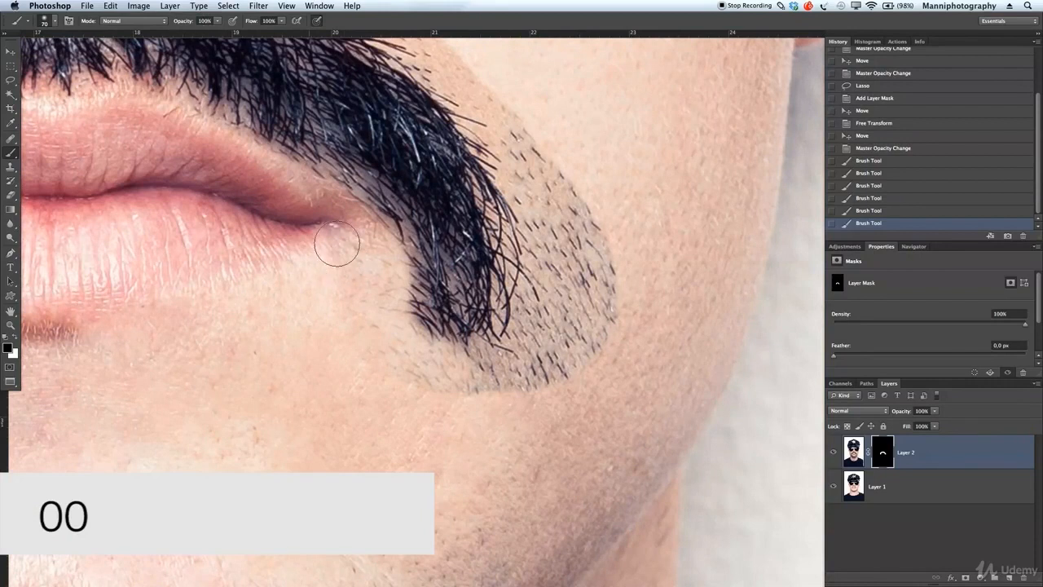
{"action": "key", "text": "["}
{"action": "mouse_move", "coordinate": [343, 255]}
{"action": "left_mouse_down"}
{"action": "mouse_move", "coordinate": [379, 275]}
{"action": "mouse_move", "coordinate": [375, 298]}
{"action": "left_mouse_up"}
{"action": "key", "text": "["}
{"action": "key", "text": "["}
{"action": "mouse_move", "coordinate": [387, 352]}
{"action": "left_mouse_down"}
{"action": "mouse_move", "coordinate": [405, 324]}
{"action": "mouse_move", "coordinate": [390, 303]}
{"action": "mouse_move", "coordinate": [403, 351]}
{"action": "mouse_move", "coordinate": [514, 396]}
{"action": "mouse_move", "coordinate": [495, 369]}
{"action": "left_mouse_up"}
{"action": "key", "text": "["}
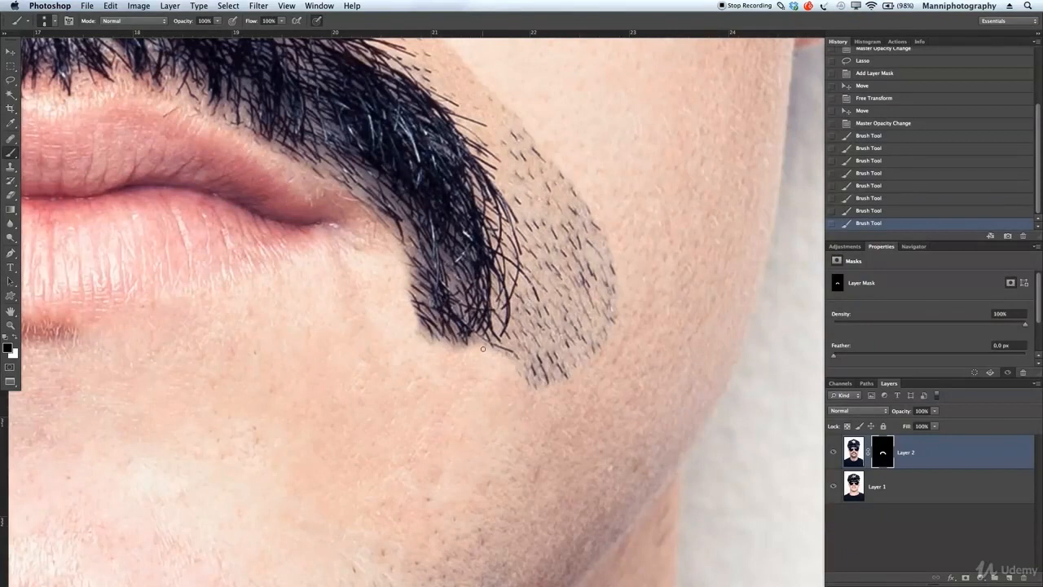
Step: Mask out the stubble on the cheek outside the moustache's right end with a brush of about 15 px
{"action": "key", "text": "]"}
{"action": "key", "text": "]"}
{"action": "key", "text": "]"}
{"action": "mouse_move", "coordinate": [529, 387]}
{"action": "left_mouse_down"}
{"action": "mouse_move", "coordinate": [515, 340]}
{"action": "mouse_move", "coordinate": [529, 326]}
{"action": "mouse_move", "coordinate": [515, 312]}
{"action": "left_mouse_up"}
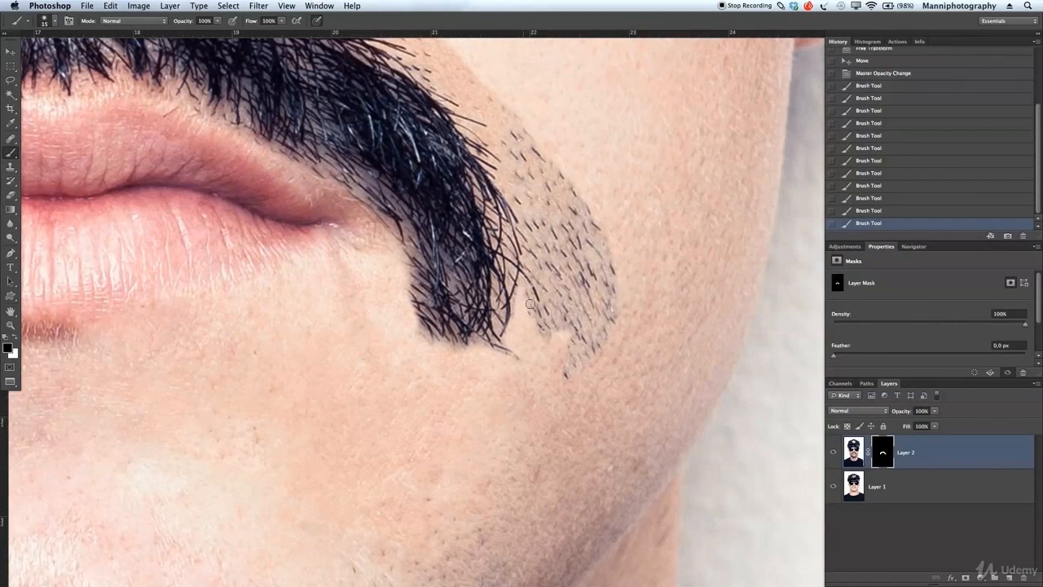
{"action": "key", "text": "]"}
{"action": "left_click_drag", "start_coordinate": [580, 287], "coordinate": [561, 341]}
Step: Paint black along the outer upper edge of the moustache's right half to hide the leftover stubble and skin tint
{"action": "mouse_move", "coordinate": [607, 217]}
{"action": "left_mouse_down"}
{"action": "mouse_move", "coordinate": [551, 310]}
{"action": "mouse_move", "coordinate": [570, 185]}
{"action": "mouse_move", "coordinate": [573, 432]}
{"action": "left_mouse_up"}
{"action": "key", "text": "space"}
{"action": "key", "text": "]"}
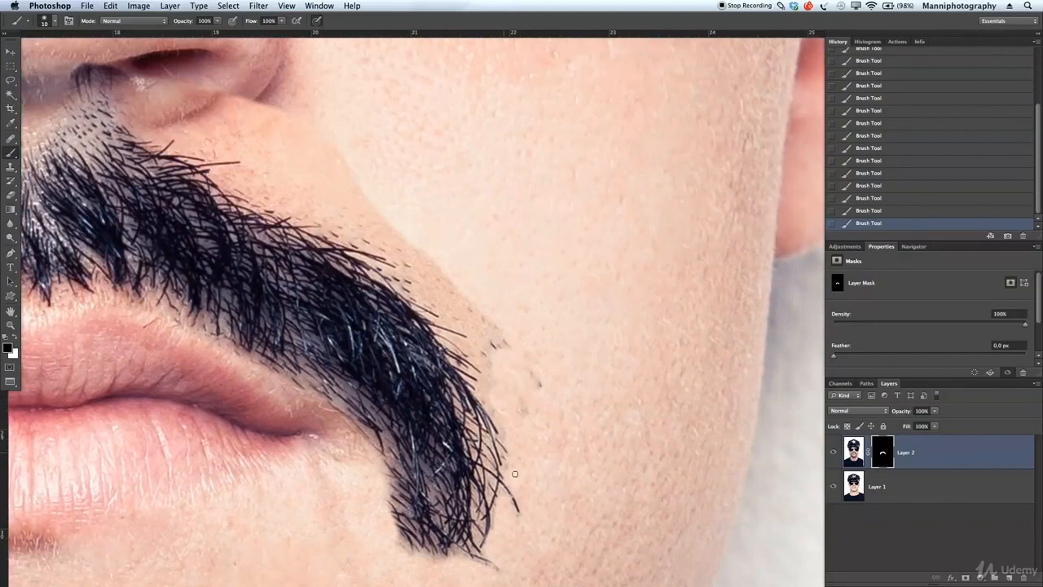
{"action": "key", "text": "bracketleft"}
{"action": "key", "text": "bracketleft"}
{"action": "mouse_move", "coordinate": [466, 338]}
{"action": "left_mouse_down"}
{"action": "mouse_move", "coordinate": [448, 319]}
{"action": "mouse_move", "coordinate": [456, 281]}
{"action": "left_mouse_up"}
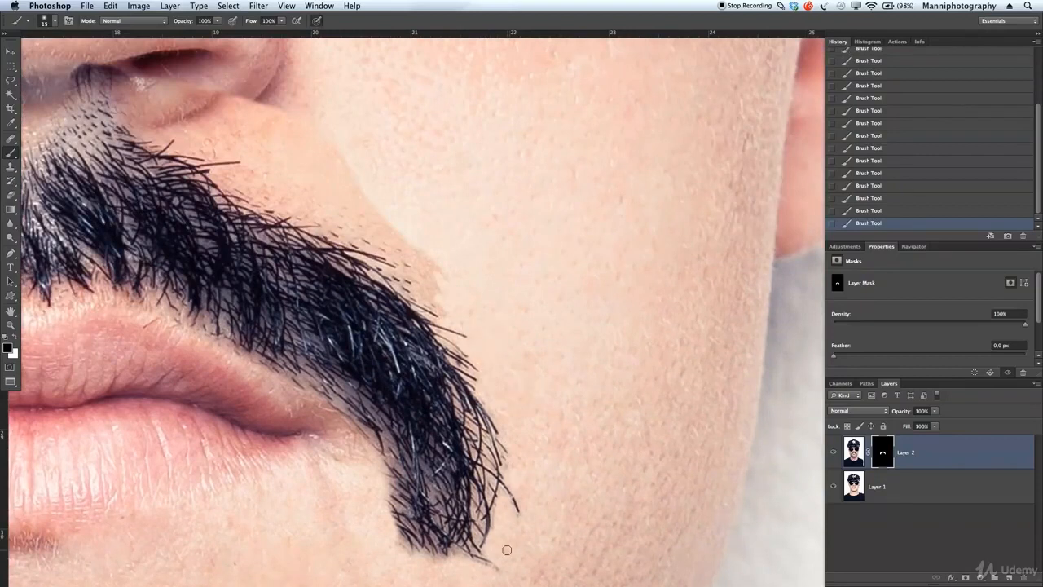
{"action": "key", "text": "space"}
{"action": "left_click_drag", "start_coordinate": [257, 116], "coordinate": [297, 230]}
{"action": "mouse_move", "coordinate": [318, 302]}
{"action": "left_mouse_down"}
{"action": "mouse_move", "coordinate": [464, 387]}
{"action": "mouse_move", "coordinate": [453, 401]}
{"action": "mouse_move", "coordinate": [439, 395]}
{"action": "left_mouse_up"}
Step: Mask out the mismatched skin between the moustache and the right nostril with a brush of about 20 px
{"action": "key", "text": "bracketleft"}
{"action": "key", "text": "bracketleft"}
{"action": "key", "text": "bracketright"}
{"action": "key", "text": "bracketright"}
{"action": "key", "text": "space"}
{"action": "left_click_drag", "start_coordinate": [480, 427], "coordinate": [591, 431]}
{"action": "key", "text": "bracketright"}
{"action": "key", "text": "bracketright"}
{"action": "key", "text": "bracketright"}
{"action": "left_click_drag", "start_coordinate": [376, 256], "coordinate": [380, 295]}
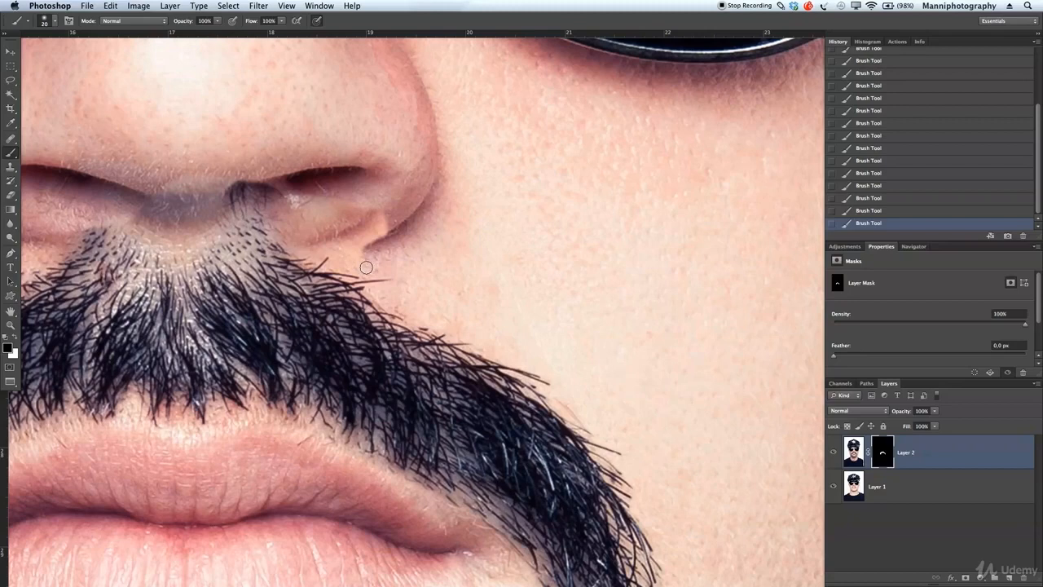
{"action": "left_click_drag", "start_coordinate": [347, 249], "coordinate": [395, 244]}
Step: Paint black directly beneath the nose with a 40 px brush to hide the hair and skin between the nostrils
{"action": "mouse_move", "coordinate": [350, 210]}
{"action": "left_mouse_down"}
{"action": "mouse_move", "coordinate": [182, 181]}
{"action": "mouse_move", "coordinate": [184, 220]}
{"action": "mouse_move", "coordinate": [260, 219]}
{"action": "mouse_move", "coordinate": [233, 232]}
{"action": "mouse_move", "coordinate": [292, 231]}
{"action": "mouse_move", "coordinate": [314, 245]}
{"action": "mouse_move", "coordinate": [334, 234]}
{"action": "mouse_move", "coordinate": [569, 227]}
{"action": "left_mouse_up"}
{"action": "key", "text": "space"}
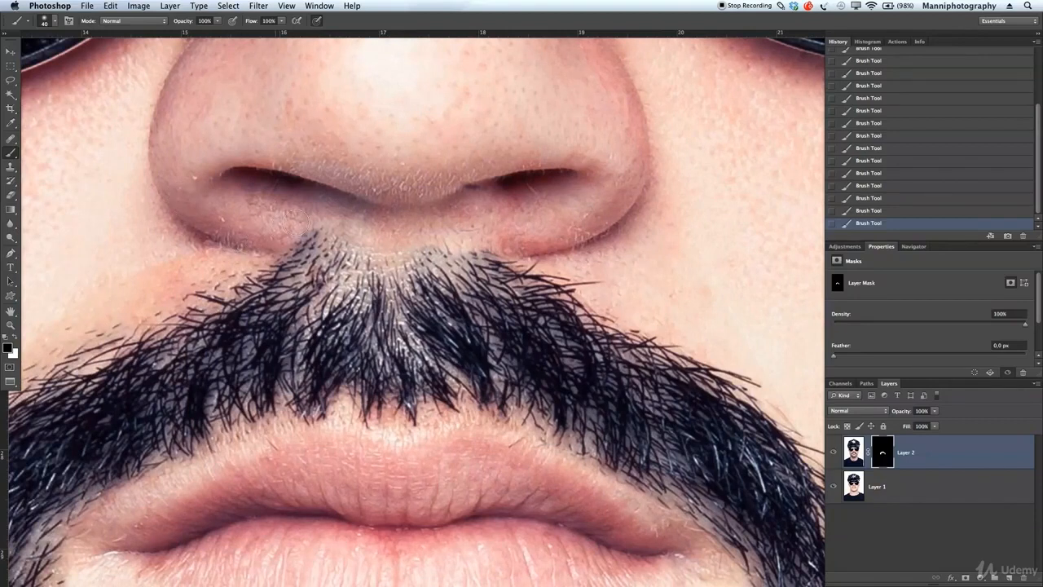
{"action": "mouse_move", "coordinate": [286, 230]}
{"action": "left_mouse_down"}
{"action": "mouse_move", "coordinate": [317, 228]}
{"action": "mouse_move", "coordinate": [279, 243]}
{"action": "mouse_move", "coordinate": [361, 220]}
{"action": "mouse_move", "coordinate": [356, 204]}
{"action": "mouse_move", "coordinate": [357, 225]}
{"action": "mouse_move", "coordinate": [400, 231]}
{"action": "mouse_move", "coordinate": [338, 239]}
{"action": "mouse_move", "coordinate": [544, 240]}
{"action": "left_mouse_up"}
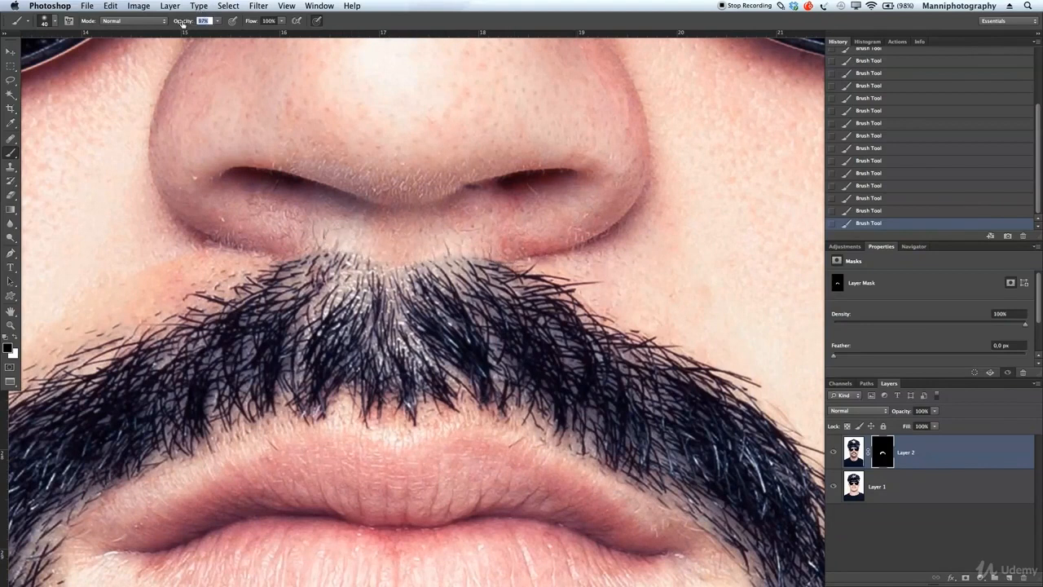
Step: Set the brush opacity to 45% and softly fade the moustache's top edge beneath the left nostril with a larger brush
{"action": "left_click_drag", "start_coordinate": [157, 25], "coordinate": [153, 26]}
{"action": "key", "text": "bracketright"}
{"action": "key", "text": "bracketright"}
{"action": "key", "text": "bracketright"}
{"action": "key", "text": "bracketright"}
{"action": "key", "text": "bracketright"}
{"action": "mouse_move", "coordinate": [274, 243]}
{"action": "left_mouse_down"}
{"action": "mouse_move", "coordinate": [334, 232]}
{"action": "mouse_move", "coordinate": [279, 242]}
{"action": "mouse_move", "coordinate": [375, 243]}
{"action": "left_mouse_up"}
{"action": "key", "text": "bracketright"}
{"action": "key", "text": "bracketright"}
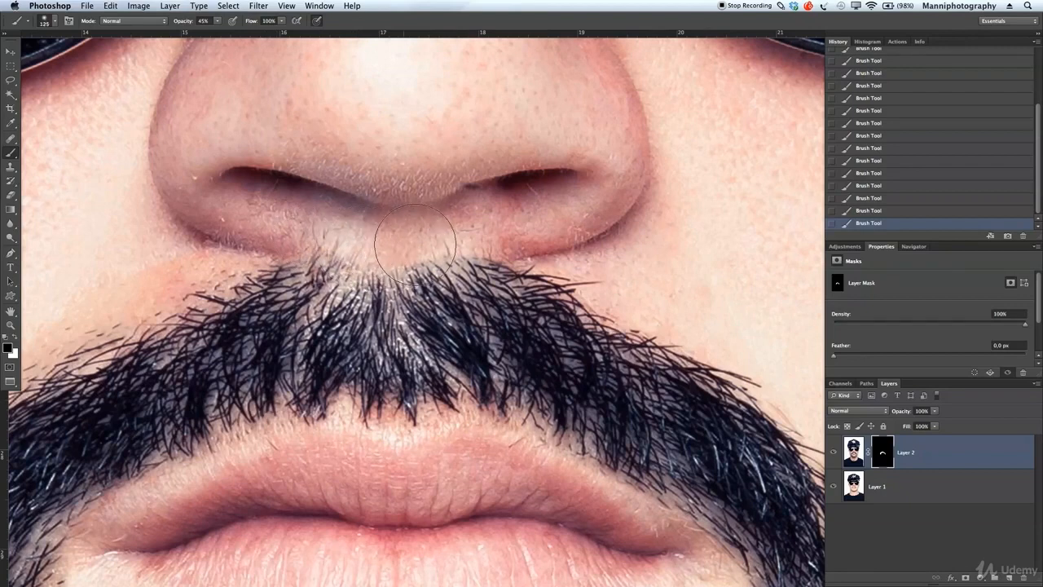
Step: Set the brush to 8% hardness and about 90 px, and fade the hairs beneath the nose up to the right nostril
{"action": "key", "text": "bracketright"}
{"action": "key", "text": "bracketright"}
{"action": "key", "text": "bracketleft"}
{"action": "mouse_move", "coordinate": [387, 205]}
{"action": "left_mouse_down"}
{"action": "mouse_move", "coordinate": [382, 479]}
{"action": "mouse_move", "coordinate": [410, 263]}
{"action": "left_mouse_up"}
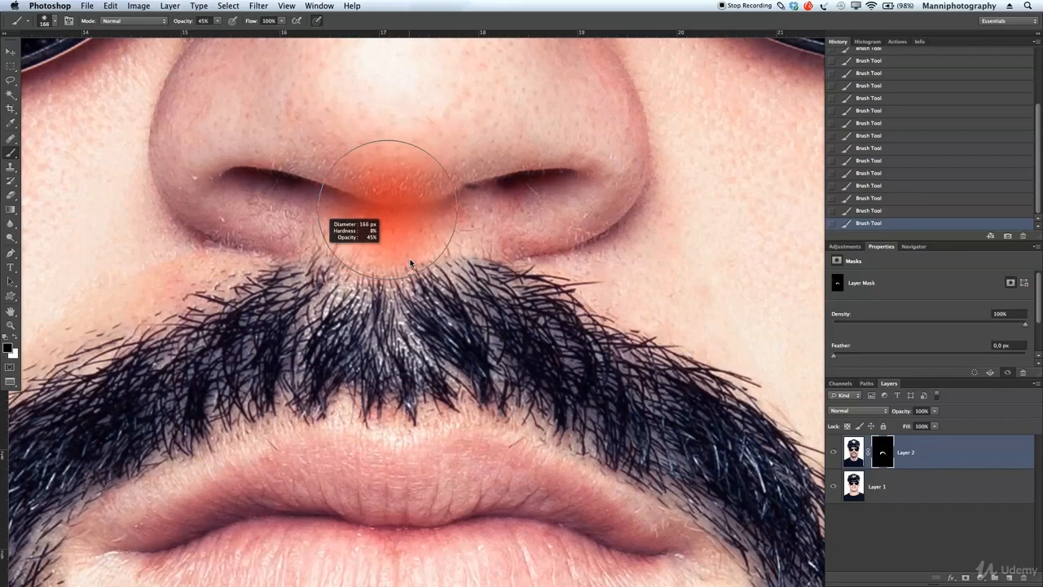
{"action": "mouse_move", "coordinate": [408, 214]}
{"action": "left_mouse_down"}
{"action": "mouse_move", "coordinate": [406, 204]}
{"action": "mouse_move", "coordinate": [328, 209]}
{"action": "left_mouse_up"}
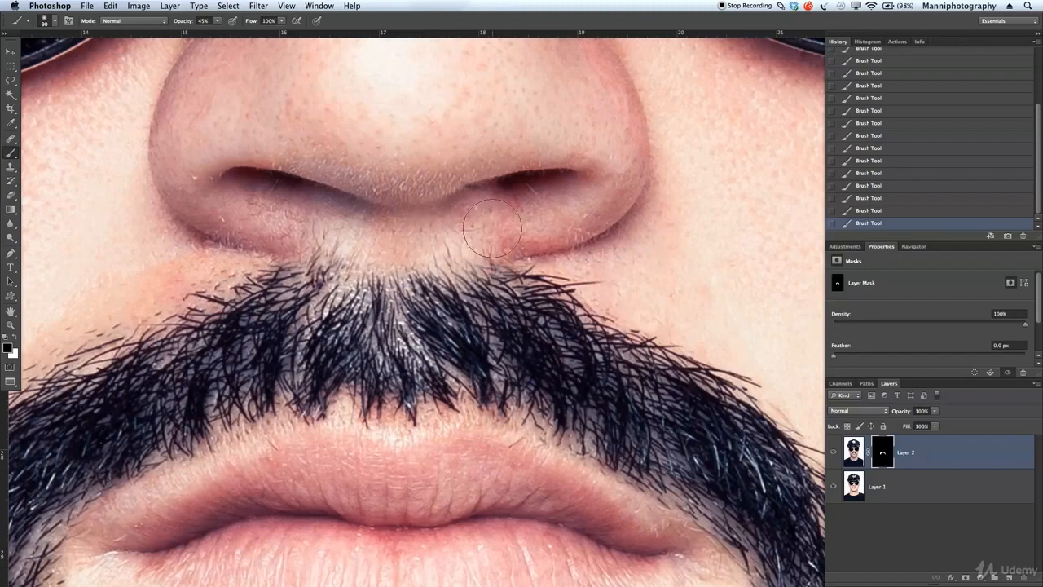
{"action": "mouse_move", "coordinate": [350, 227]}
{"action": "left_mouse_down"}
{"action": "mouse_move", "coordinate": [342, 232]}
{"action": "mouse_move", "coordinate": [371, 236]}
{"action": "mouse_move", "coordinate": [452, 223]}
{"action": "mouse_move", "coordinate": [510, 236]}
{"action": "mouse_move", "coordinate": [527, 228]}
{"action": "left_mouse_up"}
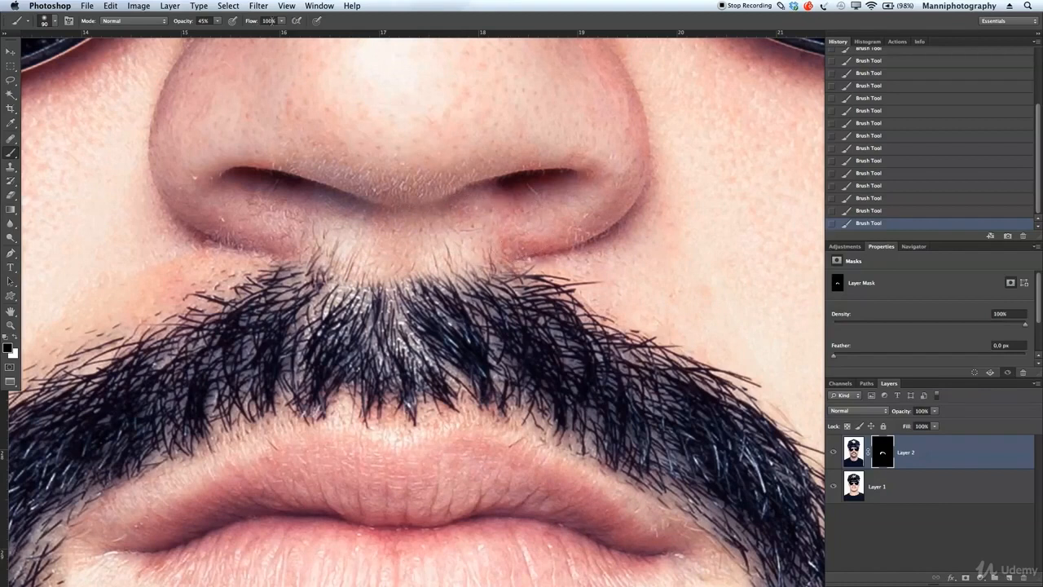
Step: Mask out the stubble and skin tint along the upper edge of the moustache's left half with a smaller brush
{"action": "left_click_drag", "start_coordinate": [377, 214], "coordinate": [583, 141]}
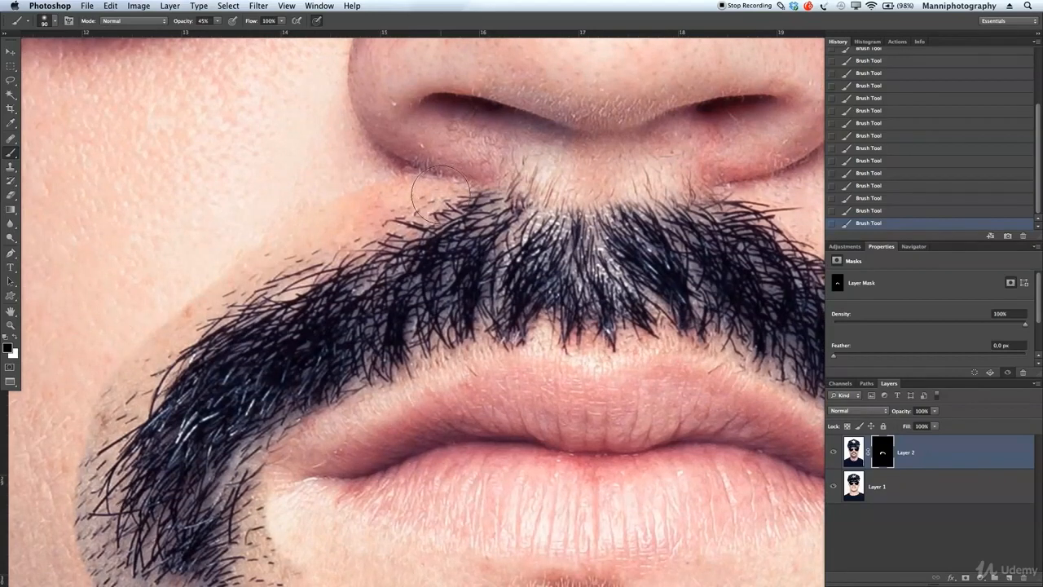
{"action": "key", "text": "bracketleft"}
{"action": "key", "text": "bracketleft"}
{"action": "key", "text": "bracketleft"}
{"action": "key", "text": "bracketleft"}
{"action": "key", "text": "bracketleft"}
{"action": "key", "text": "bracketleft"}
{"action": "key", "text": "bracketleft"}
{"action": "mouse_move", "coordinate": [373, 192]}
{"action": "left_mouse_down"}
{"action": "mouse_move", "coordinate": [420, 202]}
{"action": "mouse_move", "coordinate": [218, 294]}
{"action": "left_mouse_up"}
Step: Paint black around the moustache's left end to hide the stubble on the cheek and below the mouth corner
{"action": "mouse_move", "coordinate": [293, 255]}
{"action": "left_mouse_down"}
{"action": "mouse_move", "coordinate": [481, 210]}
{"action": "mouse_move", "coordinate": [326, 319]}
{"action": "mouse_move", "coordinate": [274, 418]}
{"action": "mouse_move", "coordinate": [321, 370]}
{"action": "mouse_move", "coordinate": [278, 444]}
{"action": "mouse_move", "coordinate": [273, 496]}
{"action": "mouse_move", "coordinate": [306, 553]}
{"action": "mouse_move", "coordinate": [315, 502]}
{"action": "mouse_move", "coordinate": [486, 315]}
{"action": "left_mouse_up"}
{"action": "key", "text": "bracketleft"}
{"action": "key", "text": "bracketright"}
{"action": "key", "text": "bracketright"}
{"action": "key", "text": "bracketright"}
{"action": "mouse_move", "coordinate": [483, 383]}
{"action": "left_mouse_down"}
{"action": "mouse_move", "coordinate": [575, 401]}
{"action": "mouse_move", "coordinate": [492, 403]}
{"action": "mouse_move", "coordinate": [575, 389]}
{"action": "mouse_move", "coordinate": [626, 288]}
{"action": "mouse_move", "coordinate": [609, 286]}
{"action": "mouse_move", "coordinate": [595, 363]}
{"action": "left_mouse_up"}
{"action": "key", "text": "bracketright"}
{"action": "key", "text": "bracketright"}
{"action": "key", "text": "bracketright"}
{"action": "key", "text": "bracketright"}
{"action": "key", "text": "bracketright"}
{"action": "key", "text": "bracketright"}
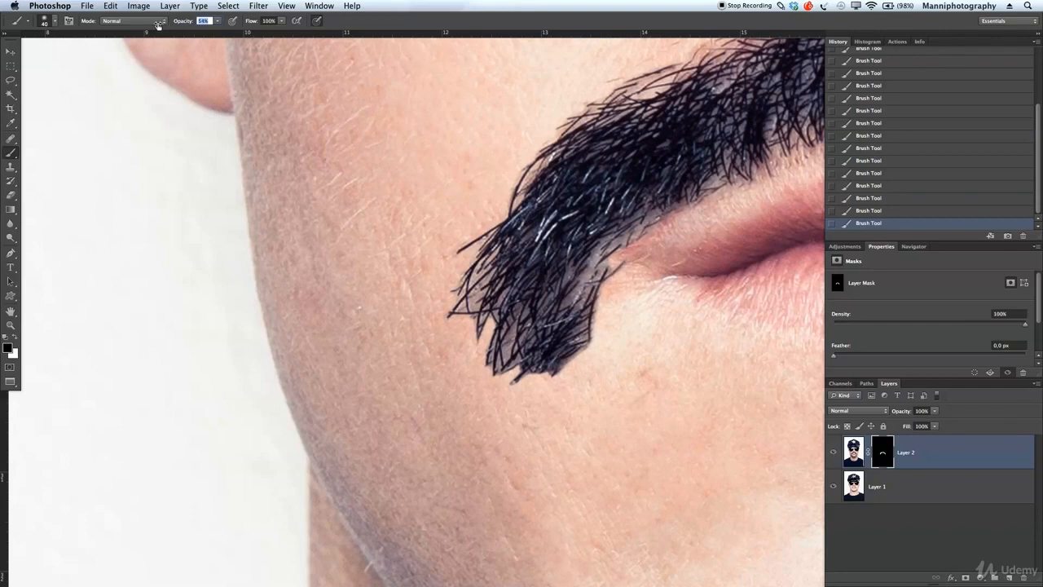
Step: Set the brush opacity to 39% and soften the inner edge of the moustache's left end with an 80 to 150 px brush
{"action": "key", "text": "Return"}
{"action": "key", "text": "bracketright"}
{"action": "key", "text": "bracketright"}
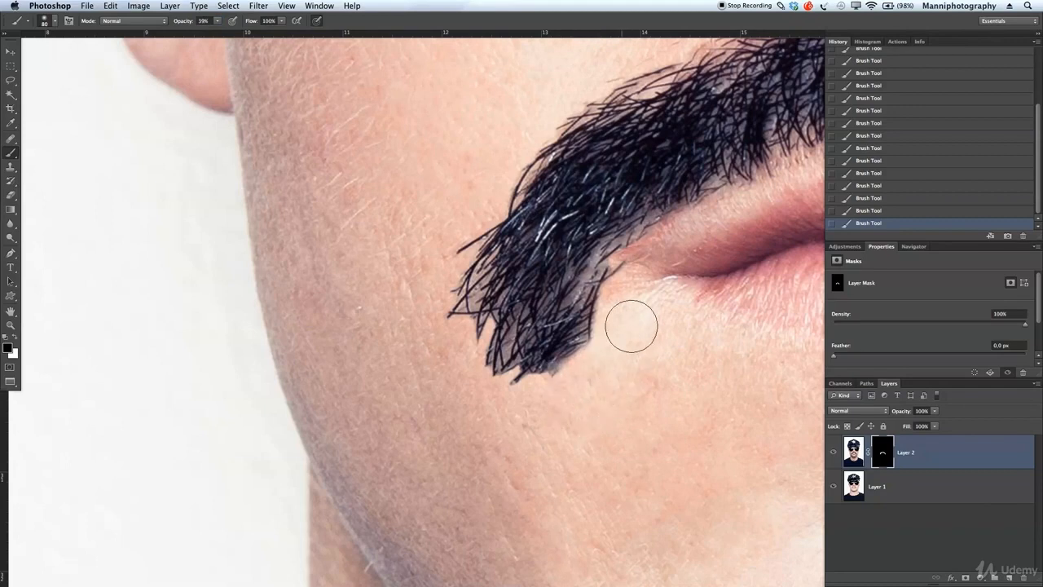
{"action": "key", "text": "bracketright"}
{"action": "key", "text": "bracketright"}
{"action": "key", "text": "bracketright"}
{"action": "key", "text": "bracketright"}
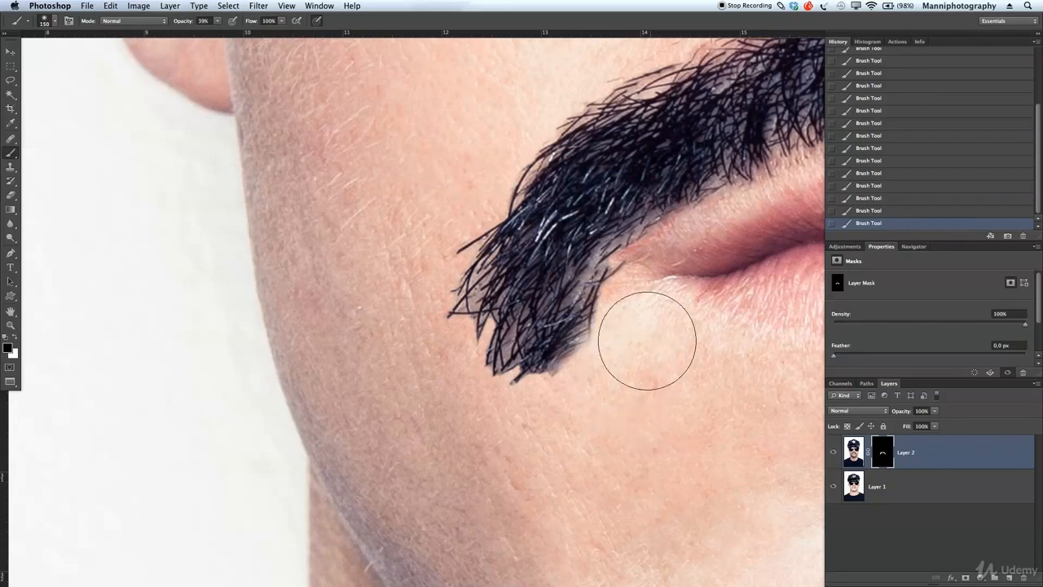
Step: Reduce the brush to 25 px and thin out the hair at the tip of the moustache's left end on the mask
{"action": "key", "text": "bracketleft"}
{"action": "key", "text": "bracketleft"}
{"action": "key", "text": "bracketleft"}
{"action": "key", "text": "bracketleft"}
{"action": "key", "text": "bracketleft"}
{"action": "key", "text": "bracketleft"}
{"action": "key", "text": "bracketleft"}
{"action": "key", "text": "bracketleft"}
{"action": "key", "text": "bracketleft"}
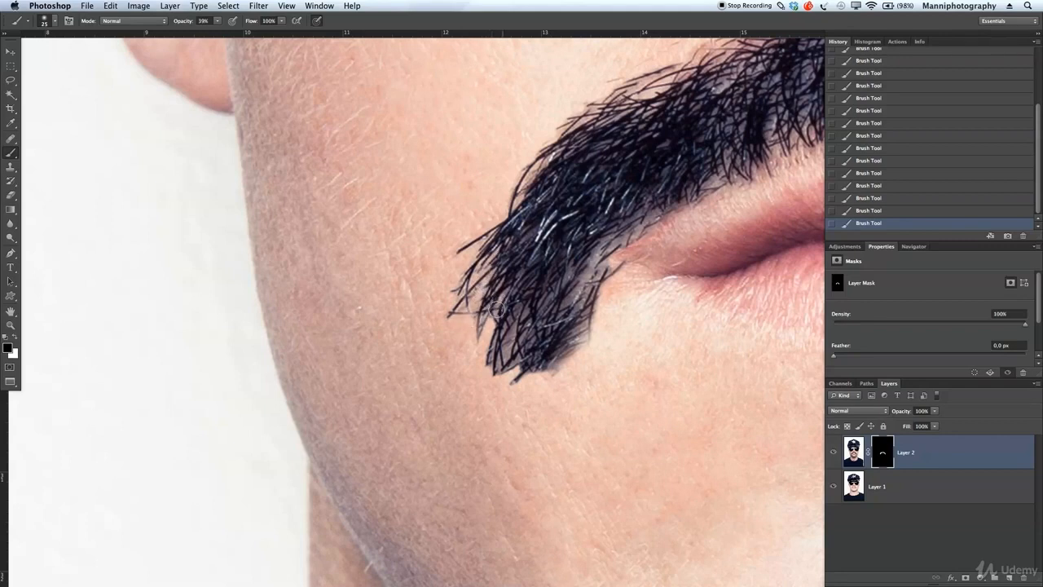
{"action": "left_click_drag", "start_coordinate": [519, 318], "coordinate": [496, 372]}
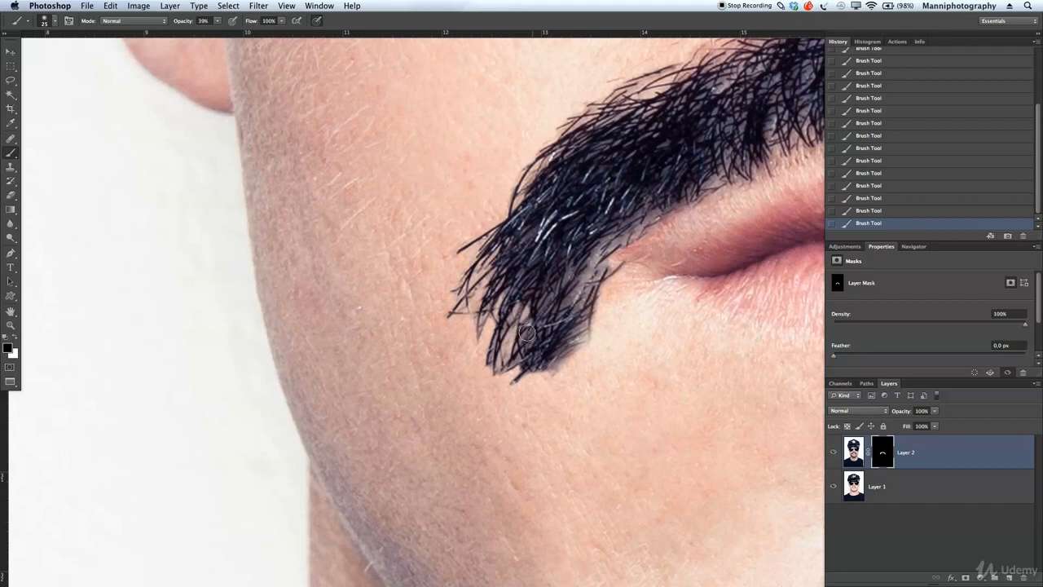
{"action": "left_click_drag", "start_coordinate": [500, 346], "coordinate": [498, 368]}
Step: Lighten the hair on the moustache's inner edge beside the left mouth corner with a 15 to 25 px brush
{"action": "left_click_drag", "start_coordinate": [550, 316], "coordinate": [530, 419]}
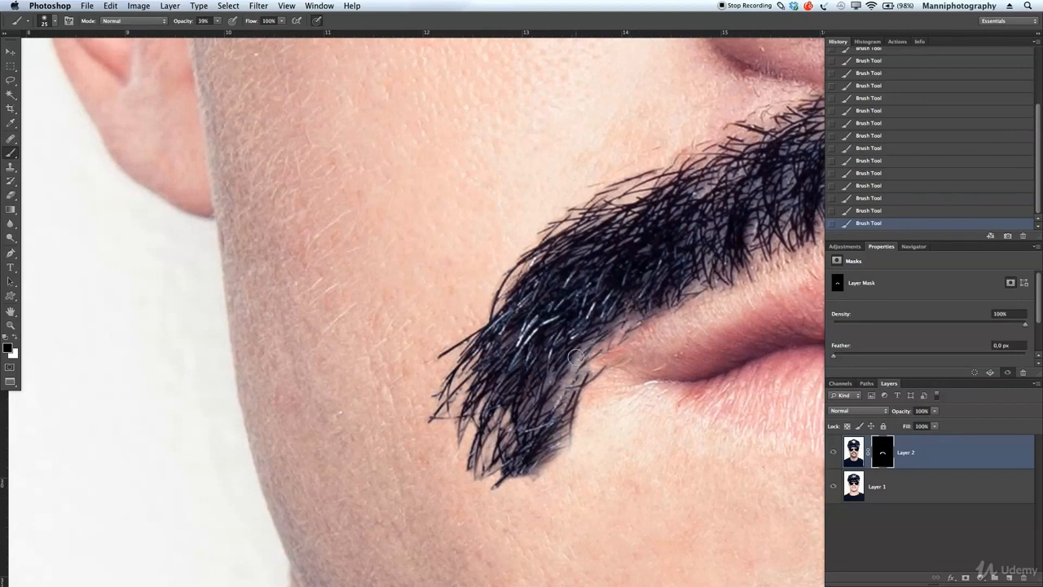
{"action": "left_click_drag", "start_coordinate": [576, 357], "coordinate": [566, 380]}
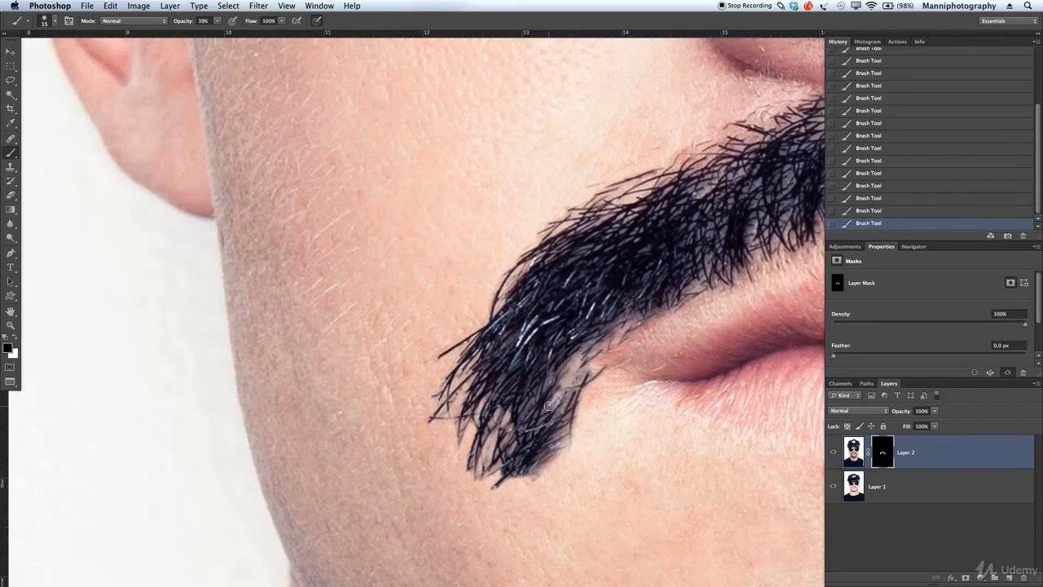
{"action": "key", "text": "bracketright"}
Step: Thin out the hair at the moustache's right end and along its inner edge with a 20 to 25 px brush at 39% opacity
{"action": "key", "text": "space"}
{"action": "left_click_drag", "start_coordinate": [647, 317], "coordinate": [576, 316]}
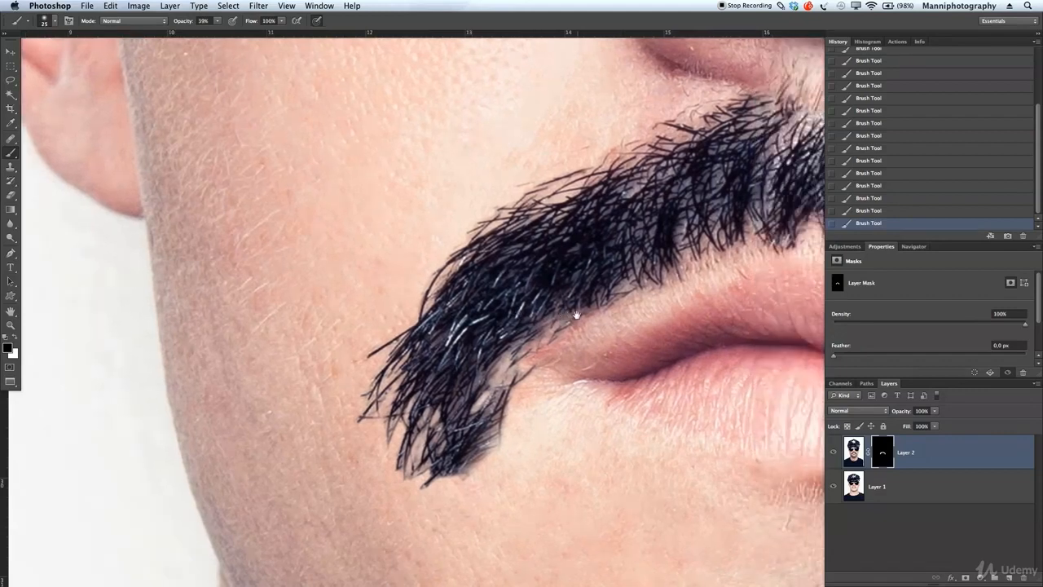
{"action": "left_click_drag", "start_coordinate": [650, 268], "coordinate": [506, 274]}
{"action": "left_click_drag", "start_coordinate": [697, 307], "coordinate": [342, 307]}
{"action": "mouse_move", "coordinate": [696, 306]}
{"action": "left_mouse_down"}
{"action": "mouse_move", "coordinate": [480, 298]}
{"action": "mouse_move", "coordinate": [494, 275]}
{"action": "left_mouse_up"}
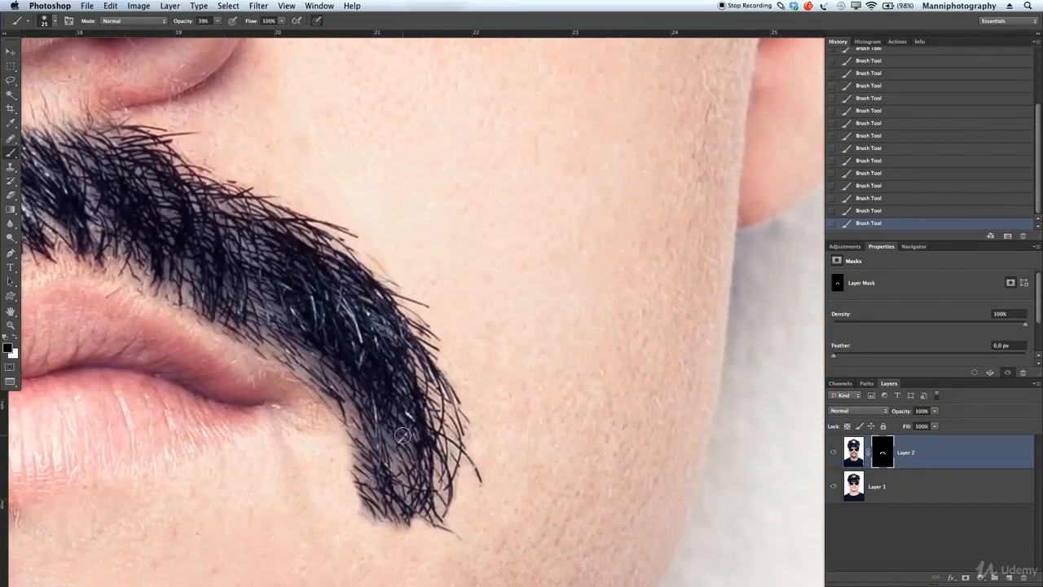
{"action": "left_click_drag", "start_coordinate": [403, 436], "coordinate": [407, 400]}
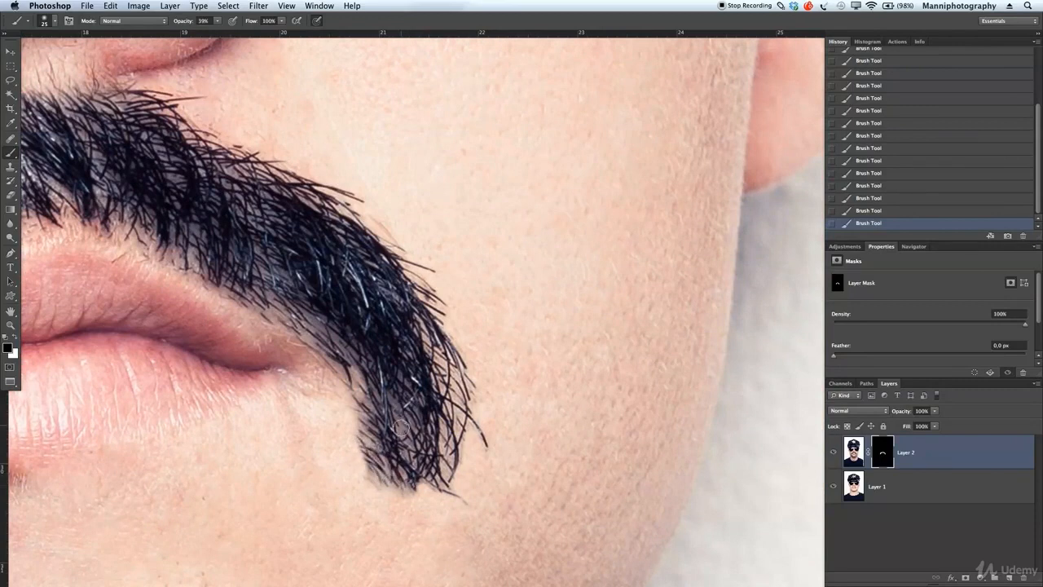
{"action": "left_click_drag", "start_coordinate": [403, 417], "coordinate": [402, 413]}
{"action": "key", "text": "bracketleft"}
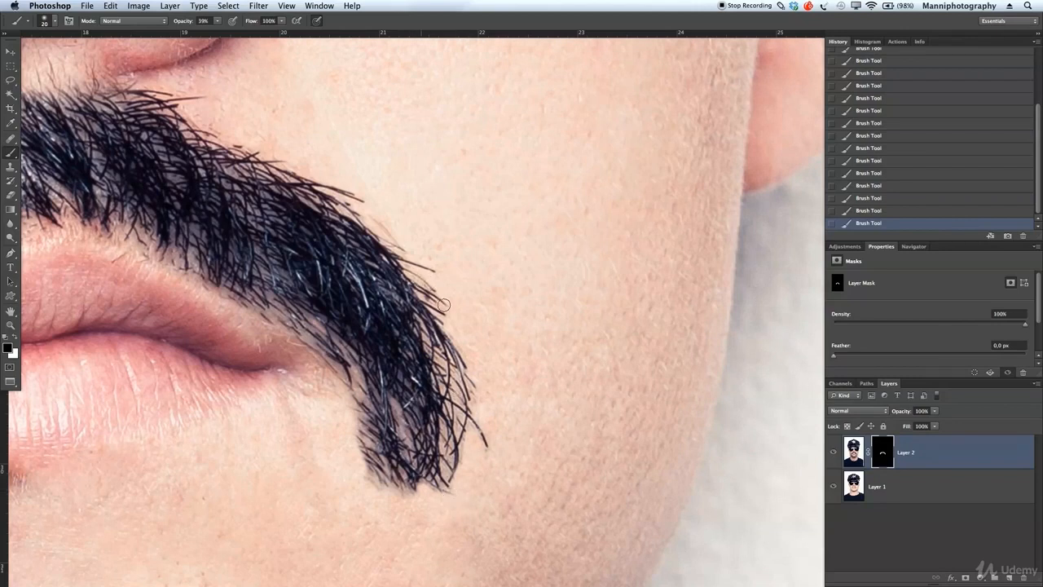
{"action": "left_click_drag", "start_coordinate": [310, 329], "coordinate": [329, 332]}
{"action": "key", "text": "["}
Step: Enlarge the mask brush to 250 px for softening the moustache's ends
{"action": "key", "text": "z"}
{"action": "left_click_drag", "start_coordinate": [272, 176], "coordinate": [366, 219]}
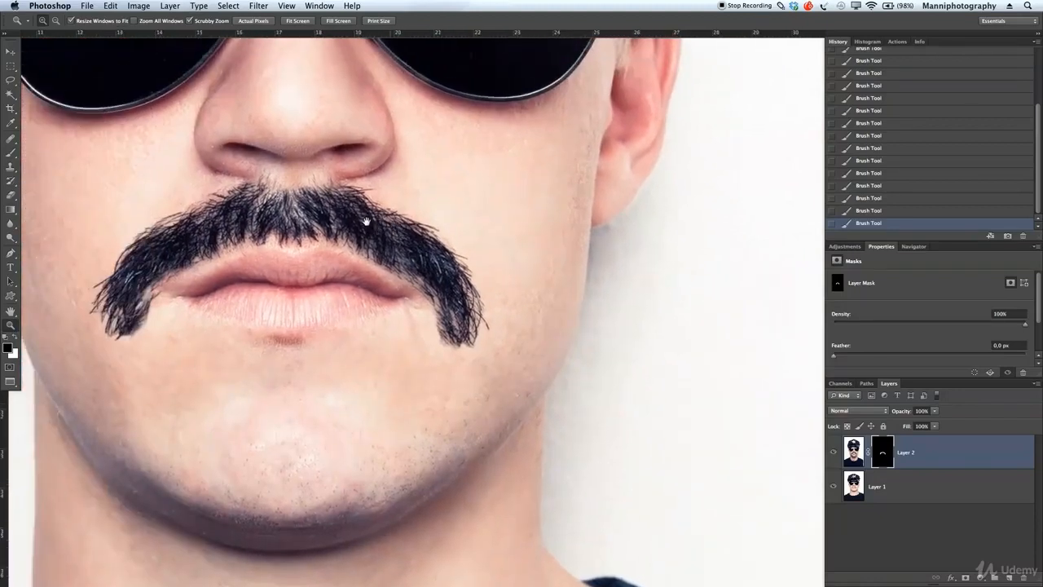
{"action": "left_click_drag", "start_coordinate": [426, 361], "coordinate": [467, 372]}
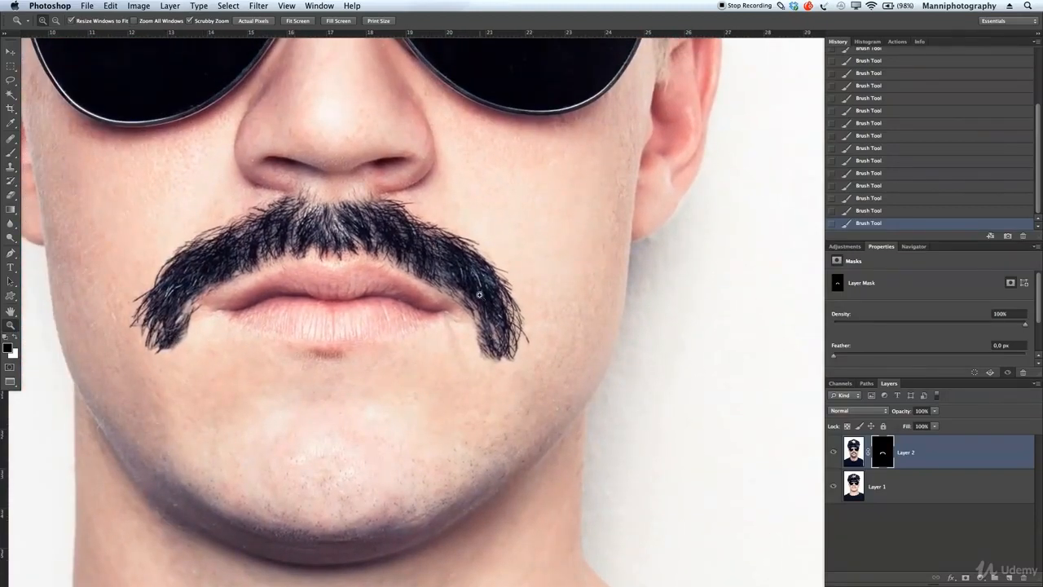
{"action": "key", "text": "b"}
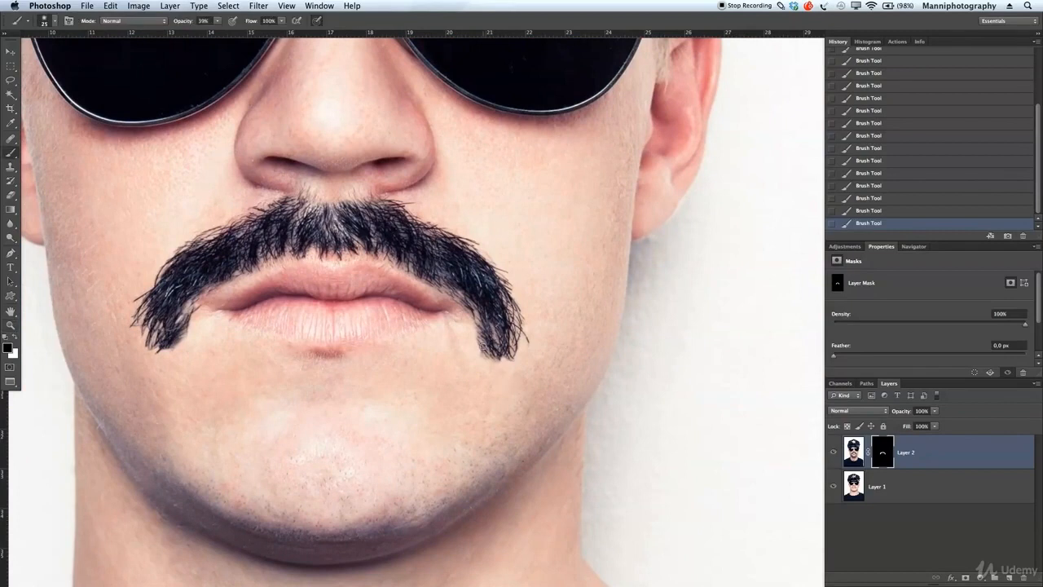
{"action": "key", "text": "bracketright"}
{"action": "key", "text": "bracketright"}
{"action": "key", "text": "bracketright"}
{"action": "key", "text": "bracketright"}
{"action": "key", "text": "bracketright"}
{"action": "key", "text": "bracketright"}
{"action": "key", "text": "bracketright"}
{"action": "key", "text": "bracketright"}
{"action": "key", "text": "bracketright"}
{"action": "key", "text": "bracketright"}
{"action": "key", "text": "bracketright"}
{"action": "left_click_drag", "start_coordinate": [203, 340], "coordinate": [199, 353]}
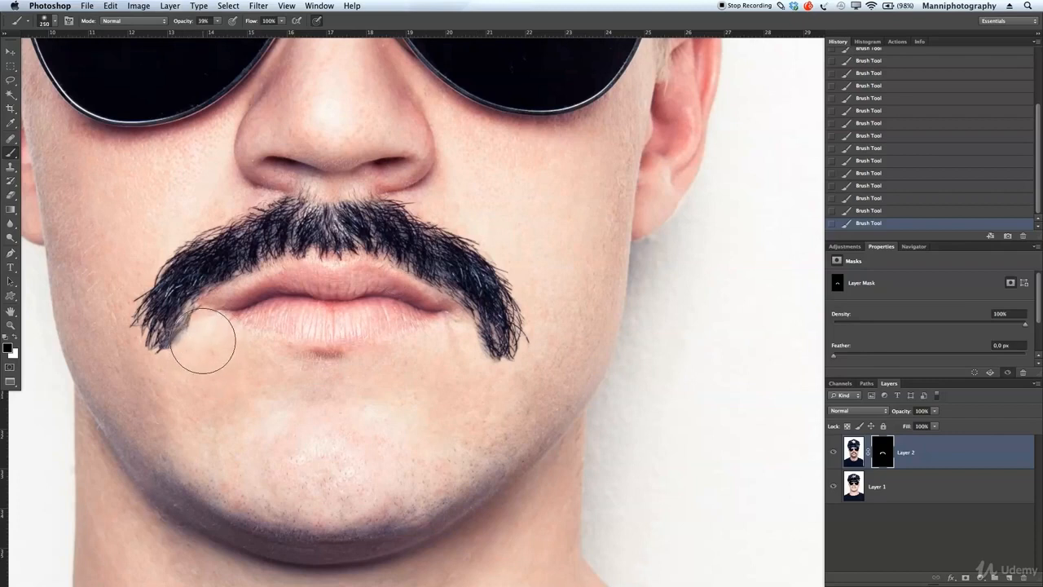
{"action": "key", "text": "ctrl+z"}
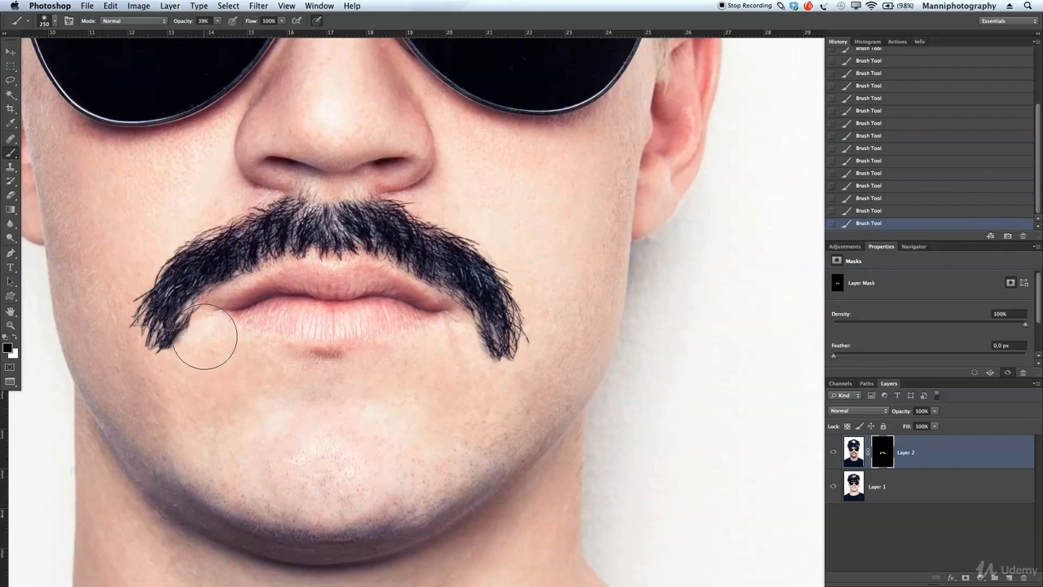
{"action": "left_click", "coordinate": [885, 210]}
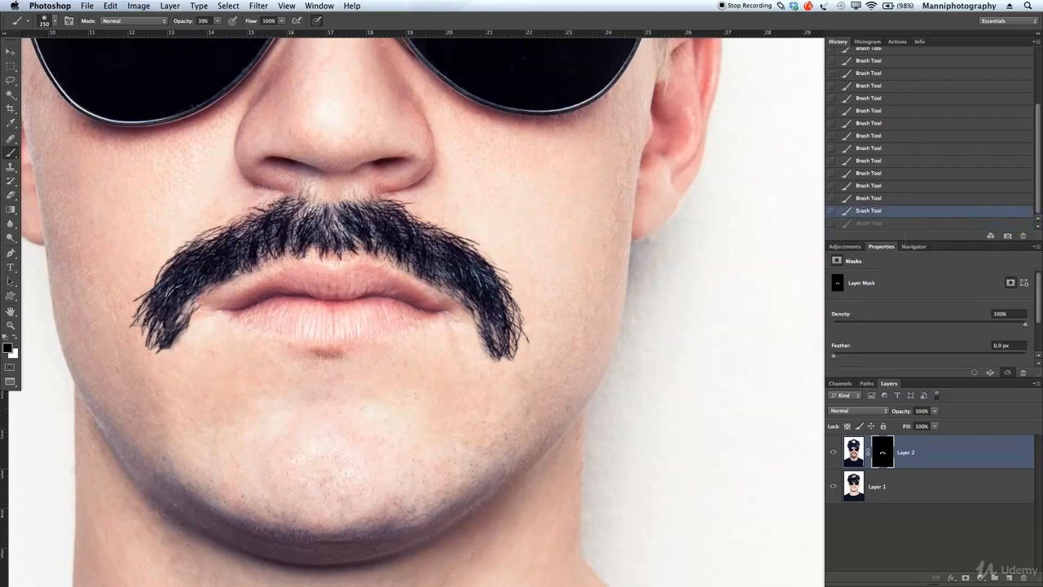
Step: Reduce the brush to 200 px and dab black at 39% opacity beside the inner edge of the moustache's left end
{"action": "key", "text": "bracketleft"}
{"action": "left_click", "coordinate": [195, 347]}
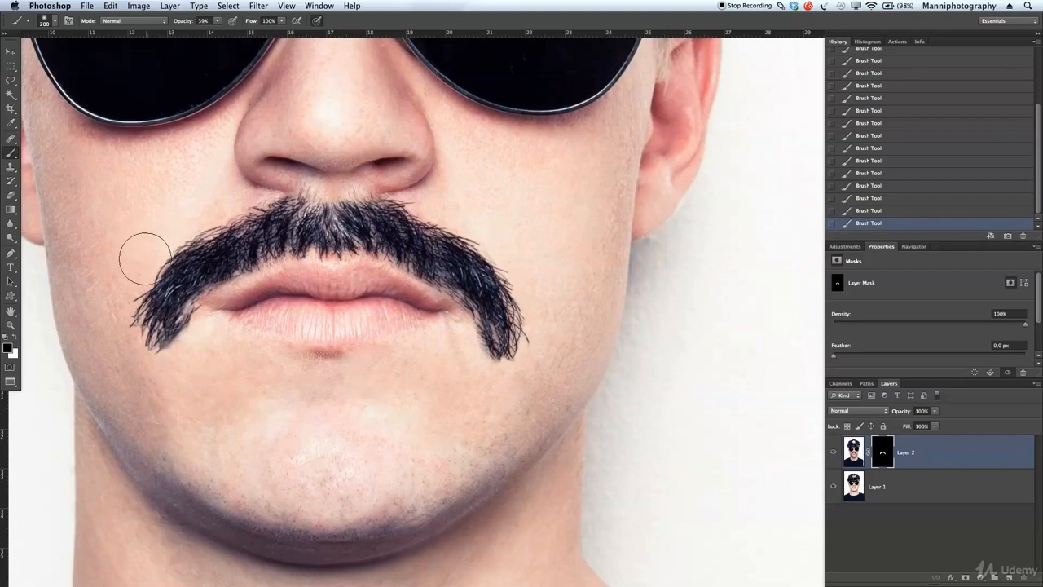
{"action": "left_click_drag", "start_coordinate": [301, 268], "coordinate": [413, 267]}
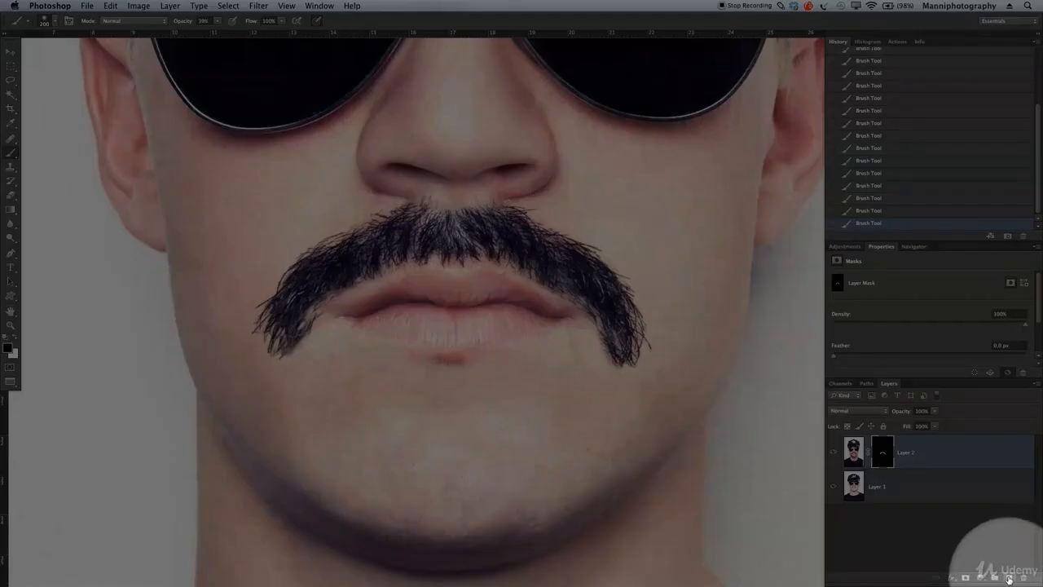
Step: Add a new empty layer above the moustache layer and raise the brush opacity to 100%
{"action": "left_click", "coordinate": [1009, 578]}
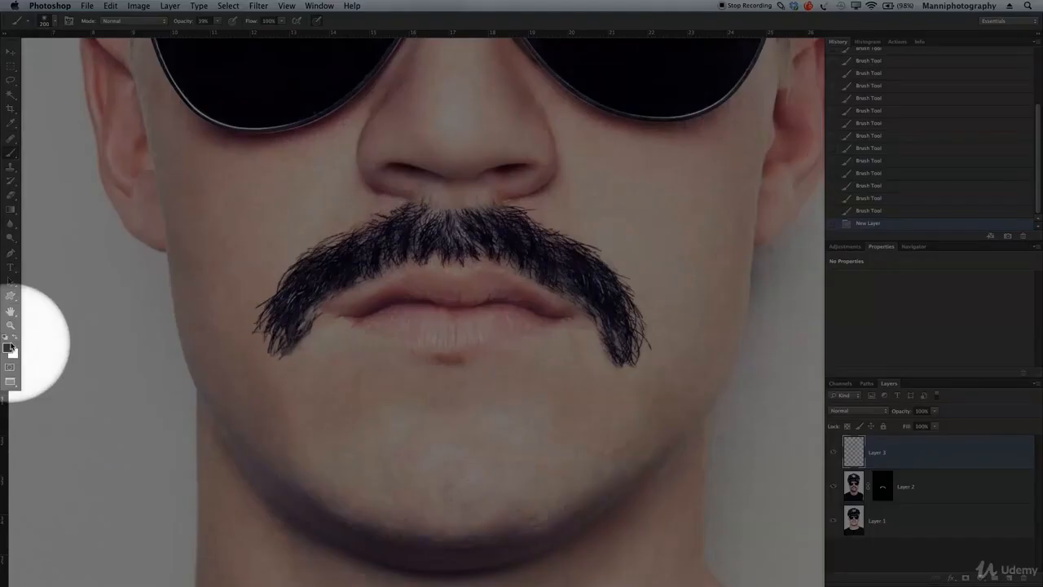
{"action": "left_click", "coordinate": [8, 348]}
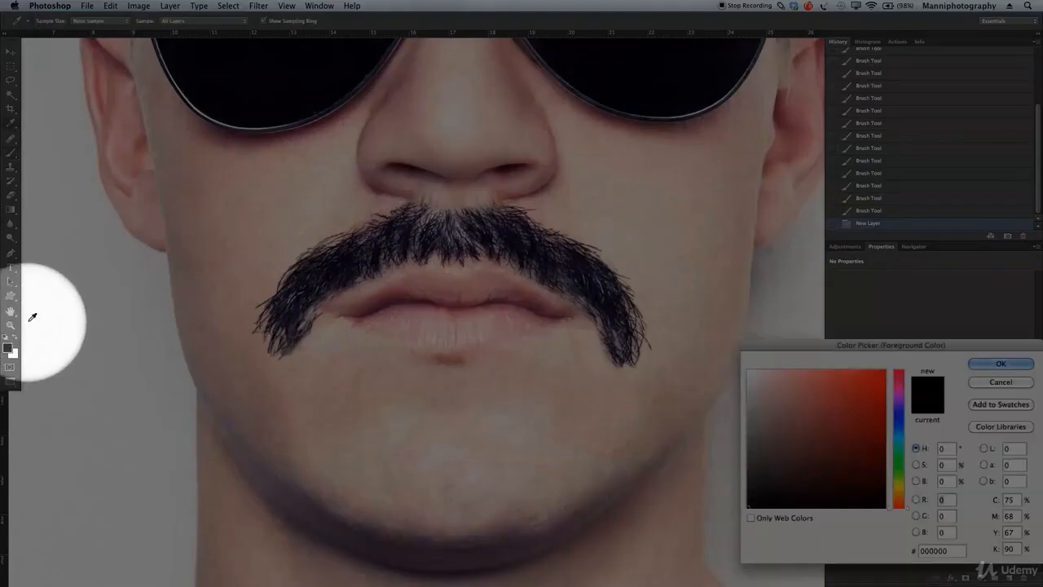
{"action": "key", "text": "Escape"}
{"action": "left_click_drag", "start_coordinate": [183, 20], "coordinate": [231, 24]}
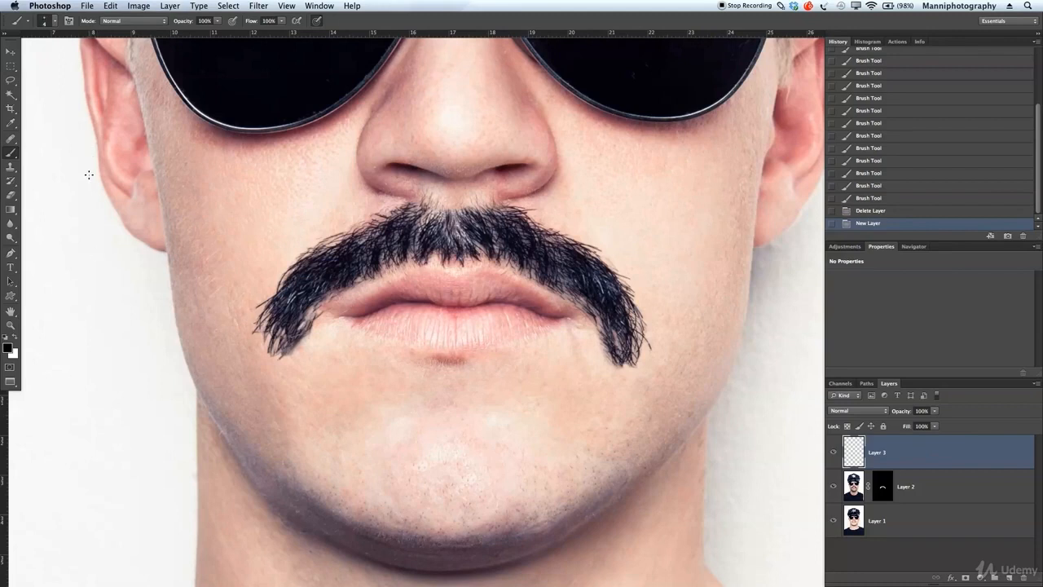
Step: Paint a few thin black test strokes and one thick 60 px stroke on the white background beside the jaw
{"action": "left_click_drag", "start_coordinate": [96, 306], "coordinate": [95, 425]}
{"action": "mouse_move", "coordinate": [103, 312]}
{"action": "left_mouse_down"}
{"action": "mouse_move", "coordinate": [104, 407]}
{"action": "mouse_move", "coordinate": [114, 423]}
{"action": "left_mouse_up"}
{"action": "mouse_move", "coordinate": [125, 336]}
{"action": "left_mouse_down"}
{"action": "mouse_move", "coordinate": [126, 438]}
{"action": "mouse_move", "coordinate": [150, 423]}
{"action": "left_mouse_up"}
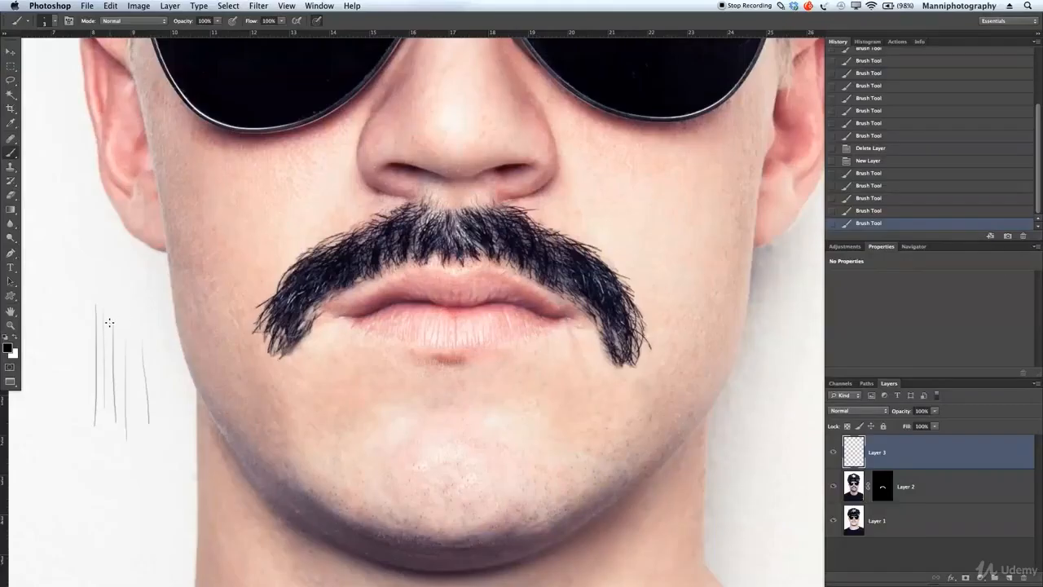
{"action": "key", "text": "bracketright"}
{"action": "key", "text": "bracketright"}
{"action": "key", "text": "bracketright"}
{"action": "left_click_drag", "start_coordinate": [77, 287], "coordinate": [75, 429]}
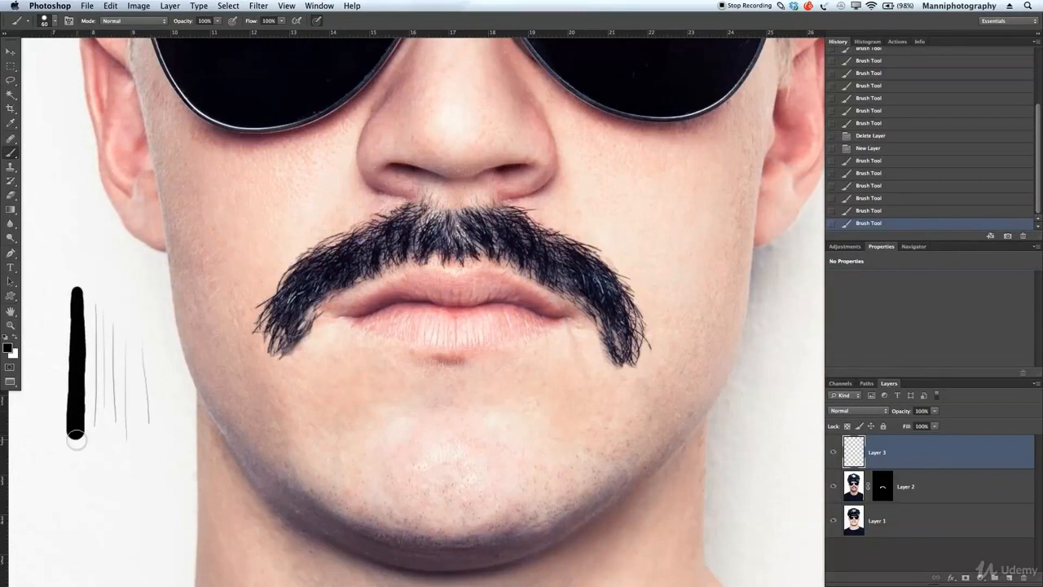
Step: Reduce the brush to 5 px and paint a descending row of thin, tapering hair strokes beside the thick test stroke
{"action": "key", "text": "bracketleft"}
{"action": "key", "text": "bracketleft"}
{"action": "mouse_move", "coordinate": [127, 305]}
{"action": "left_mouse_down"}
{"action": "mouse_move", "coordinate": [126, 378]}
{"action": "mouse_move", "coordinate": [143, 469]}
{"action": "left_mouse_up"}
{"action": "left_click_drag", "start_coordinate": [142, 345], "coordinate": [135, 455]}
{"action": "left_click_drag", "start_coordinate": [154, 354], "coordinate": [141, 484]}
{"action": "left_click_drag", "start_coordinate": [155, 414], "coordinate": [145, 513]}
{"action": "left_click_drag", "start_coordinate": [158, 436], "coordinate": [150, 521]}
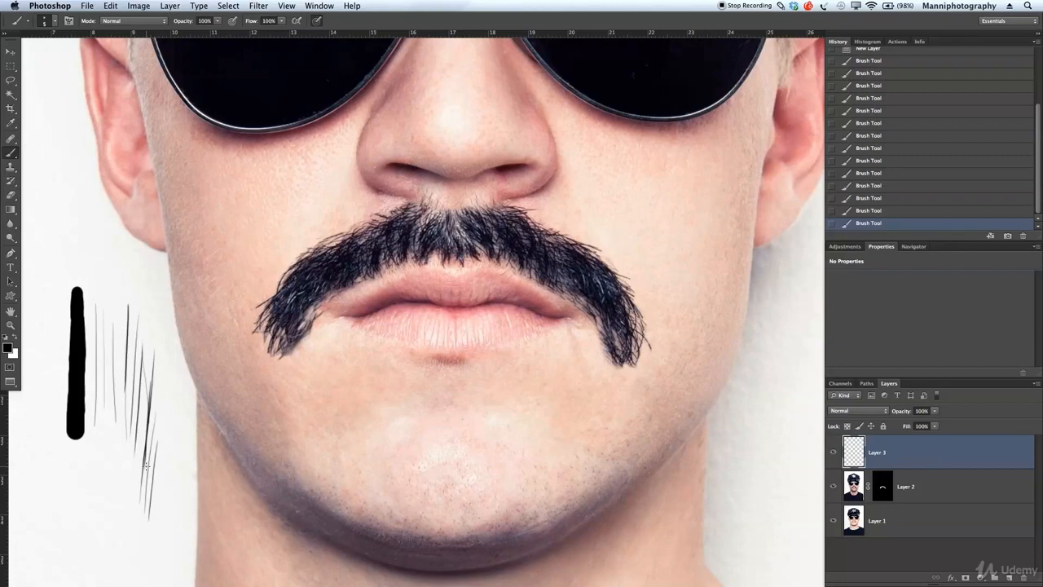
{"action": "left_click_drag", "start_coordinate": [164, 442], "coordinate": [154, 531]}
{"action": "mouse_move", "coordinate": [176, 446]}
{"action": "left_mouse_down"}
{"action": "mouse_move", "coordinate": [162, 528]}
{"action": "mouse_move", "coordinate": [171, 518]}
{"action": "left_mouse_up"}
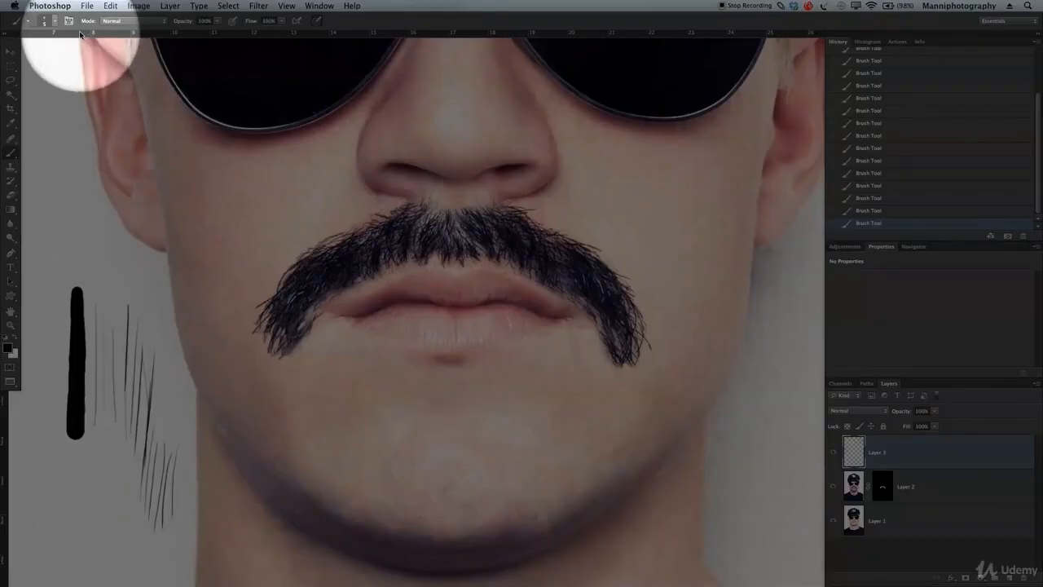
Step: Try a Minimum Diameter of 100% in the brush's Shape Dynamics and return it to 0% with Pen Pressure control
{"action": "left_click", "coordinate": [68, 21]}
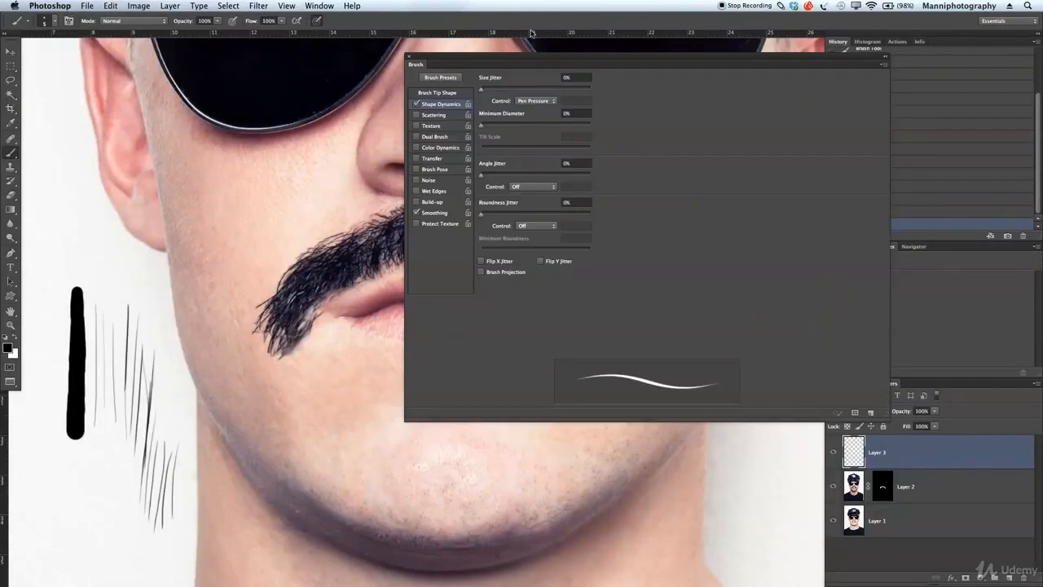
{"action": "left_click_drag", "start_coordinate": [591, 58], "coordinate": [555, 61]}
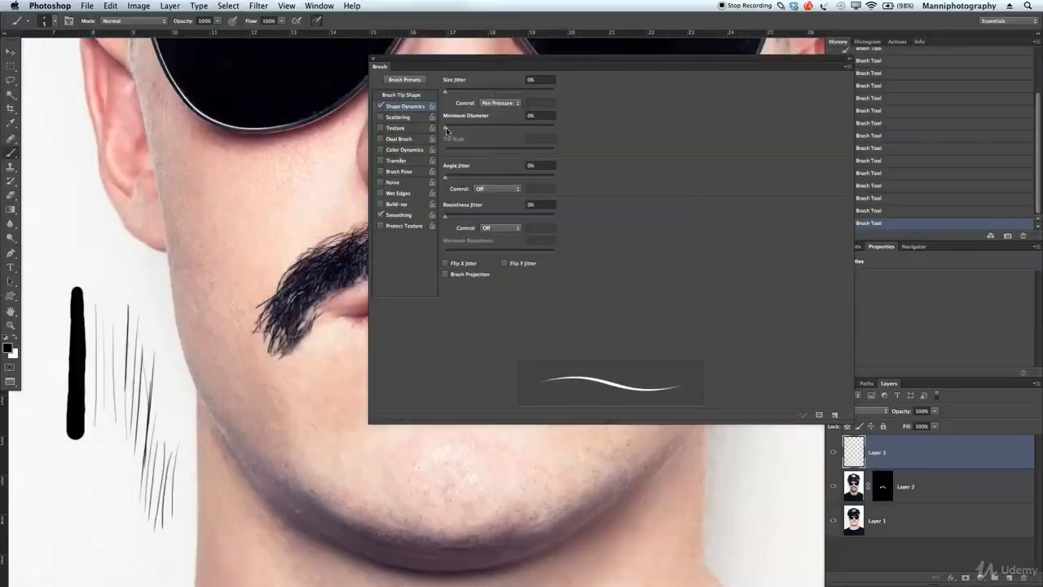
{"action": "left_click_drag", "start_coordinate": [446, 131], "coordinate": [555, 128]}
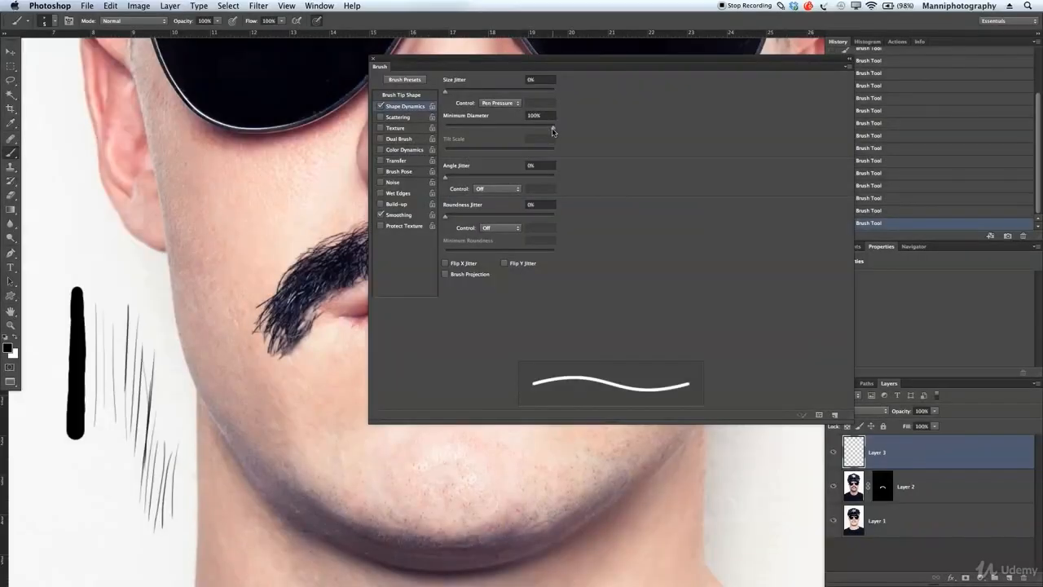
{"action": "left_click_drag", "start_coordinate": [554, 128], "coordinate": [441, 136]}
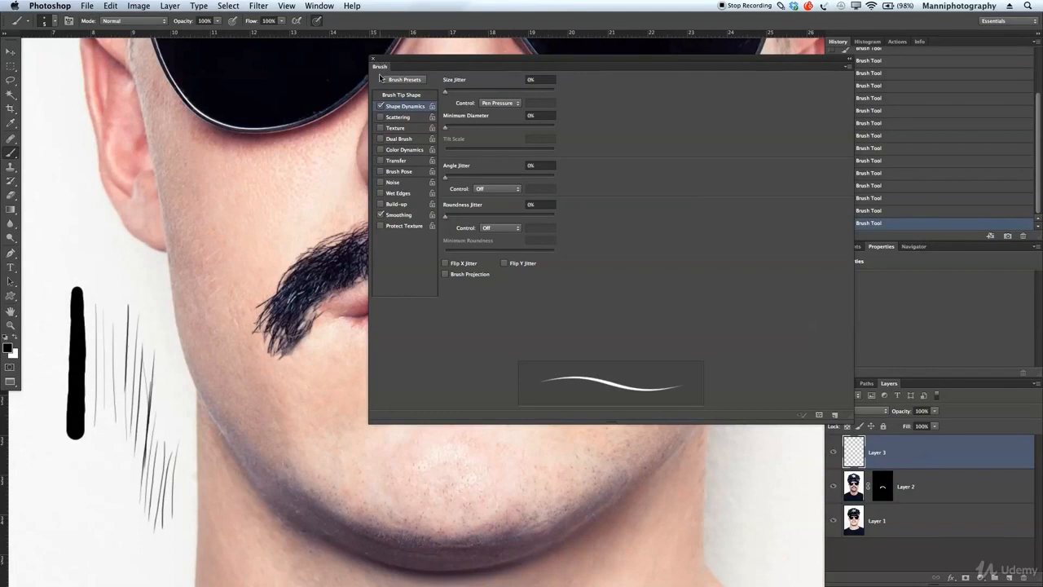
{"action": "key", "text": "F5"}
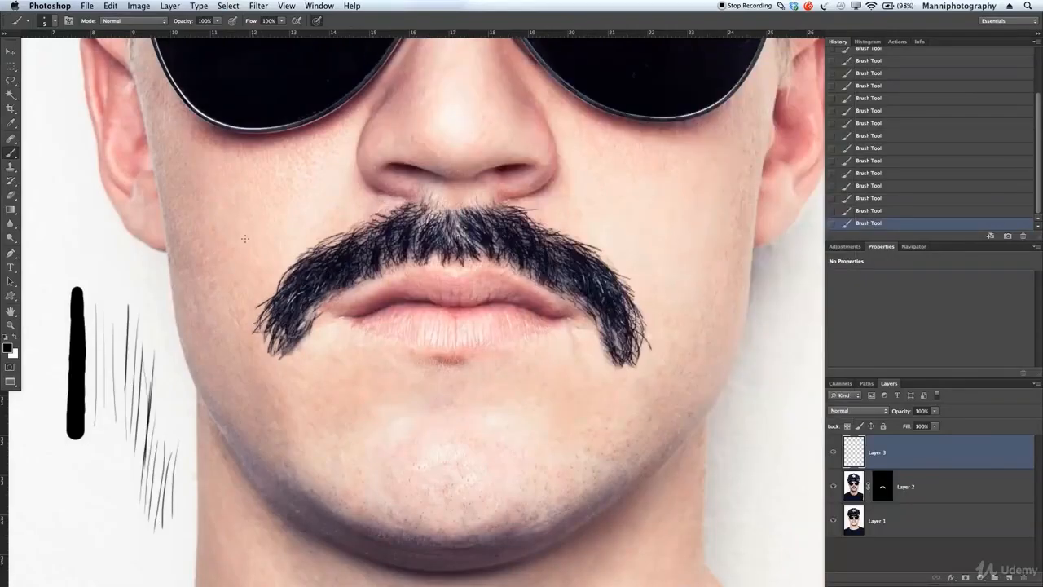
Step: Paint several thin, tapering hair strokes on the cheek beside the moustache's left end
{"action": "mouse_move", "coordinate": [231, 262]}
{"action": "left_mouse_down"}
{"action": "mouse_move", "coordinate": [212, 353]}
{"action": "mouse_move", "coordinate": [222, 367]}
{"action": "left_mouse_up"}
{"action": "left_click_drag", "start_coordinate": [248, 257], "coordinate": [227, 373]}
{"action": "left_click_drag", "start_coordinate": [259, 276], "coordinate": [243, 362]}
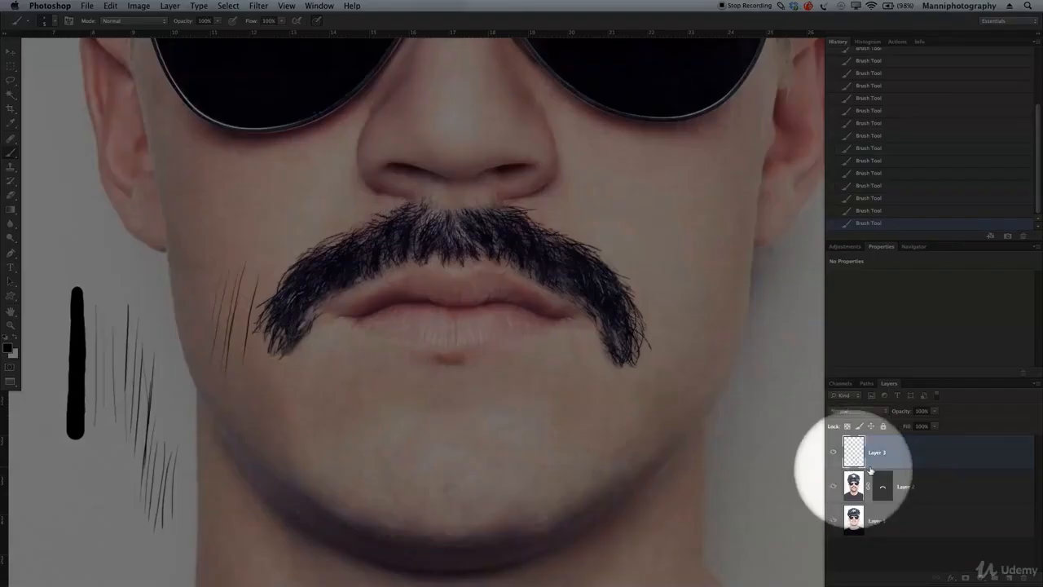
Step: Replace the layer holding the test strokes with a new empty layer and open the foreground colour for editing
{"action": "key", "text": "Delete"}
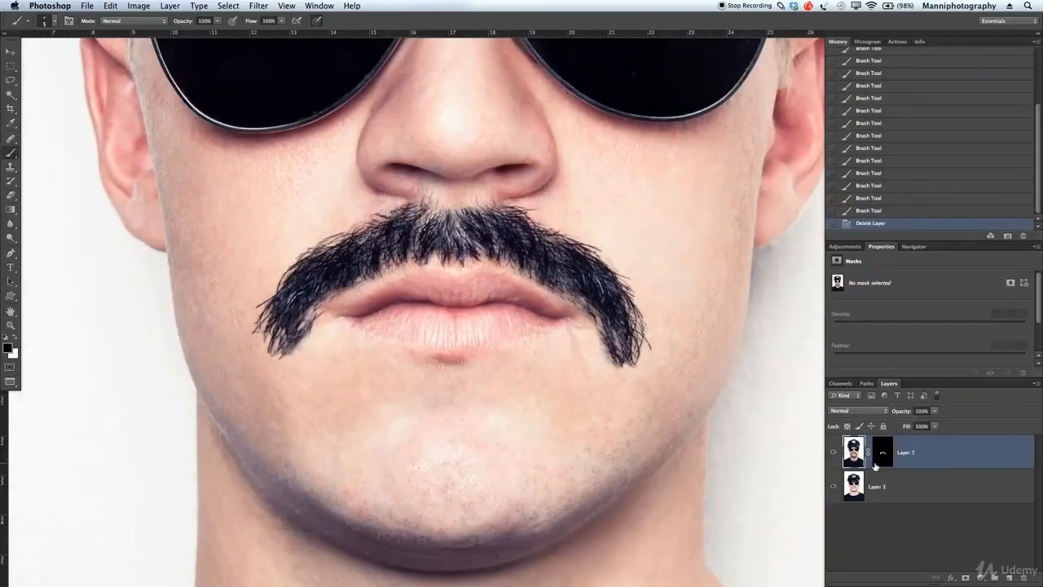
{"action": "left_click", "coordinate": [1008, 578]}
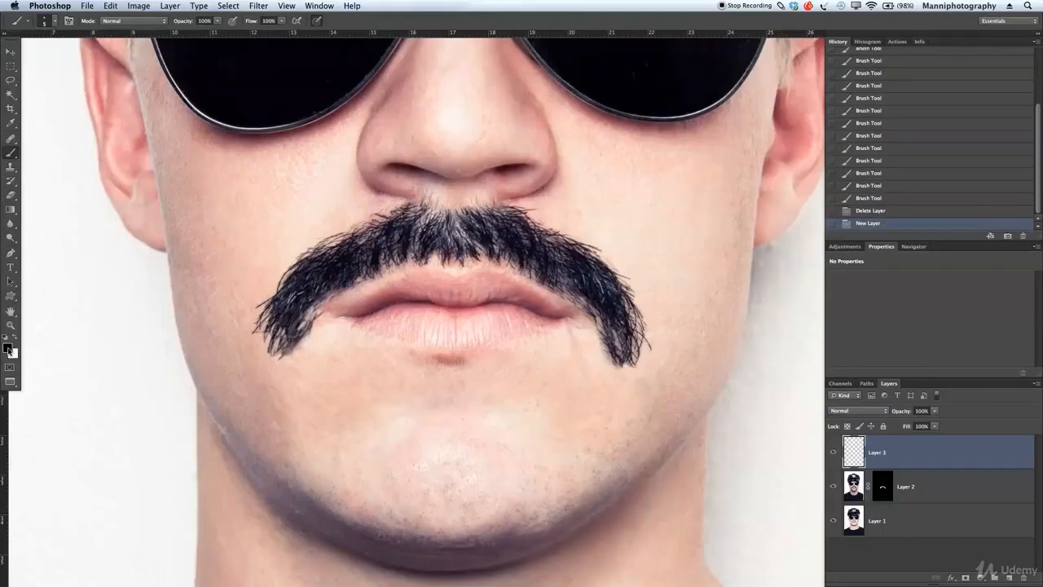
{"action": "left_click", "coordinate": [10, 350]}
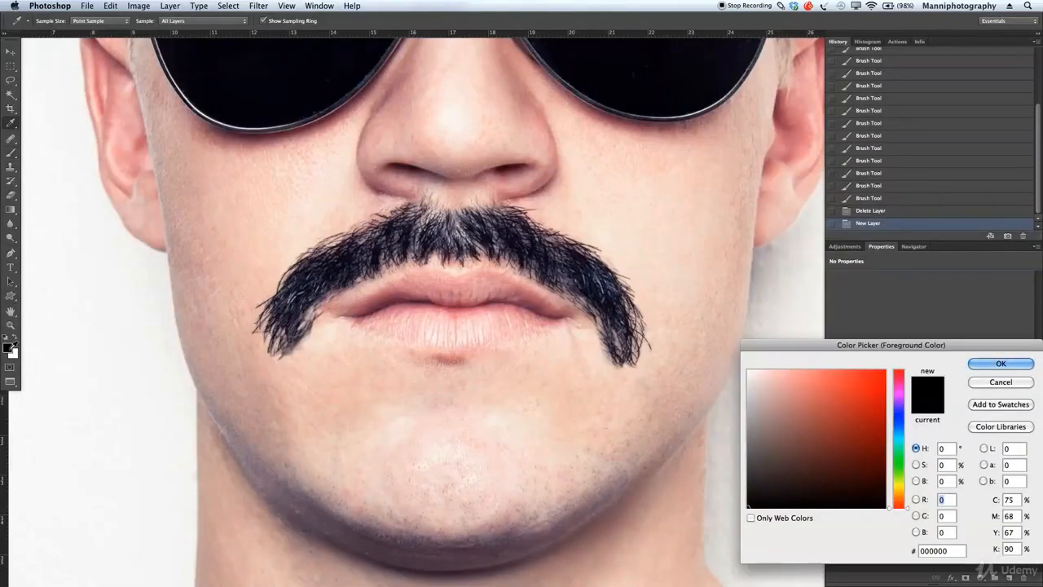